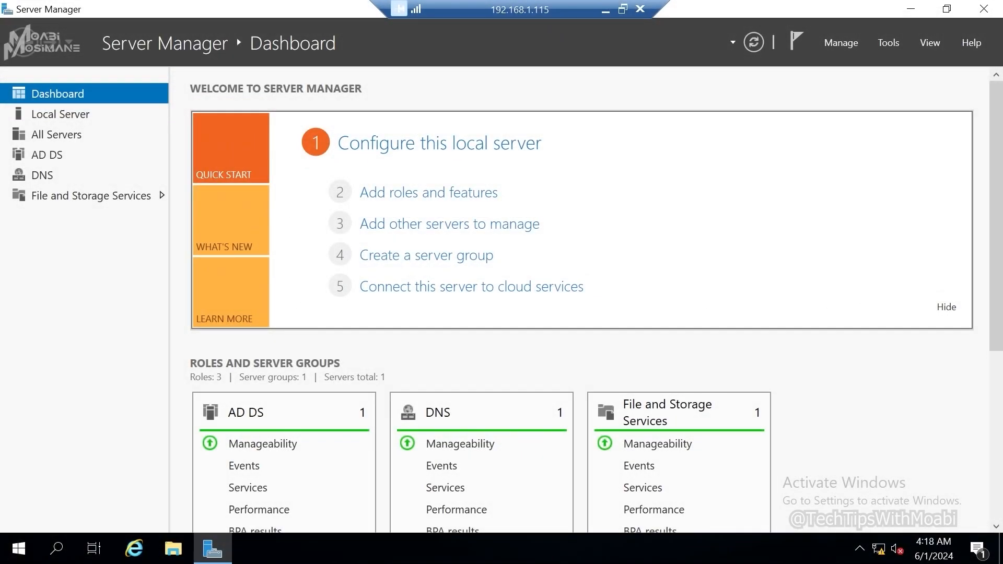
Start adding roles and features as a role-based or feature-based installation on the HomeDC server from the server pool
{"action": "left_click", "coordinate": [839, 44]}
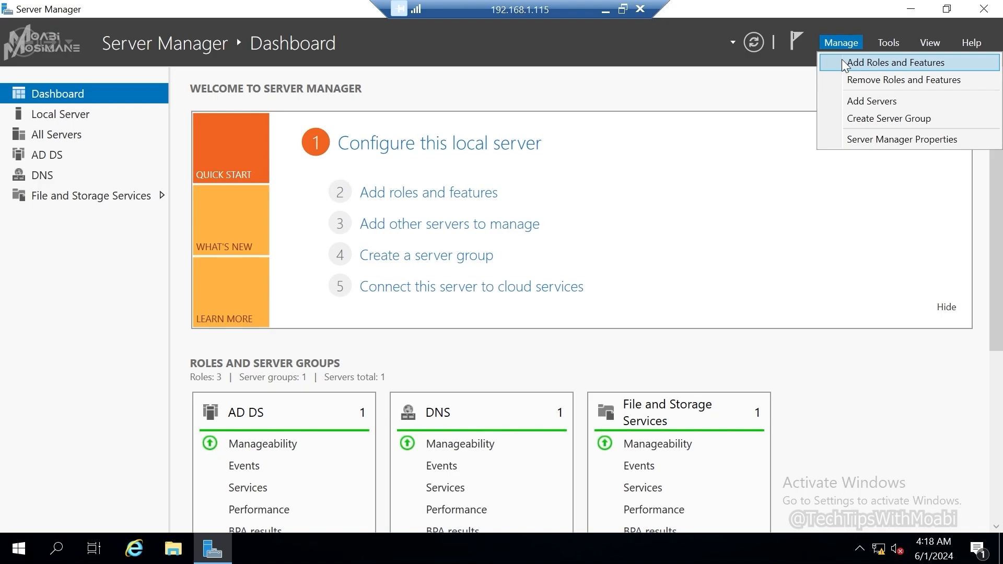
{"action": "left_click", "coordinate": [844, 63]}
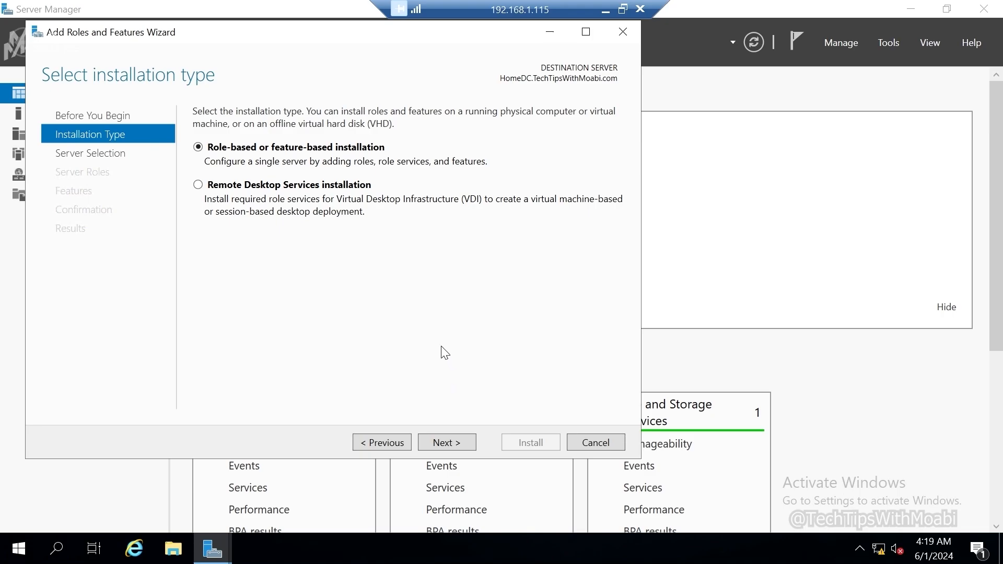
{"action": "left_click", "coordinate": [115, 114]}
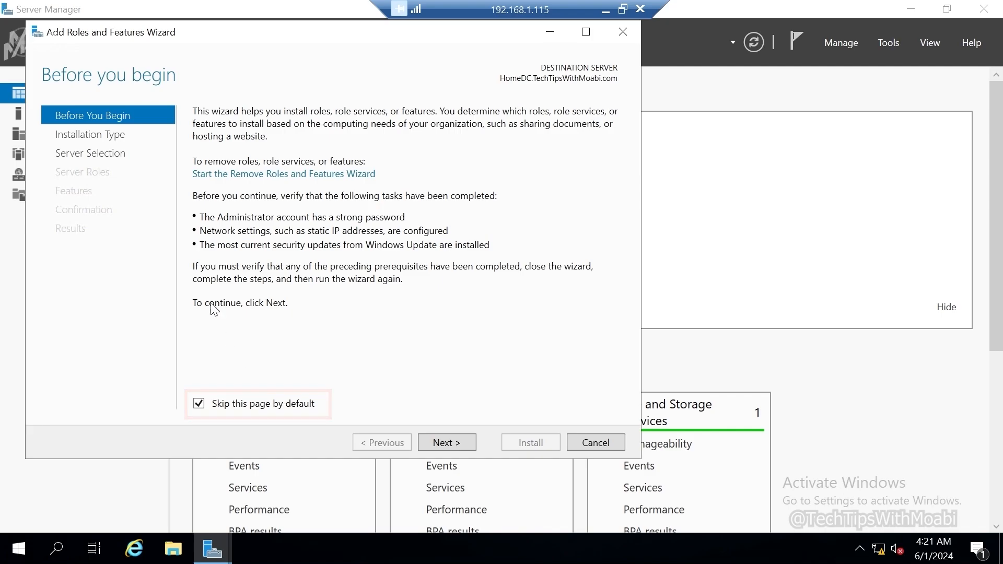
{"action": "left_click", "coordinate": [105, 137]}
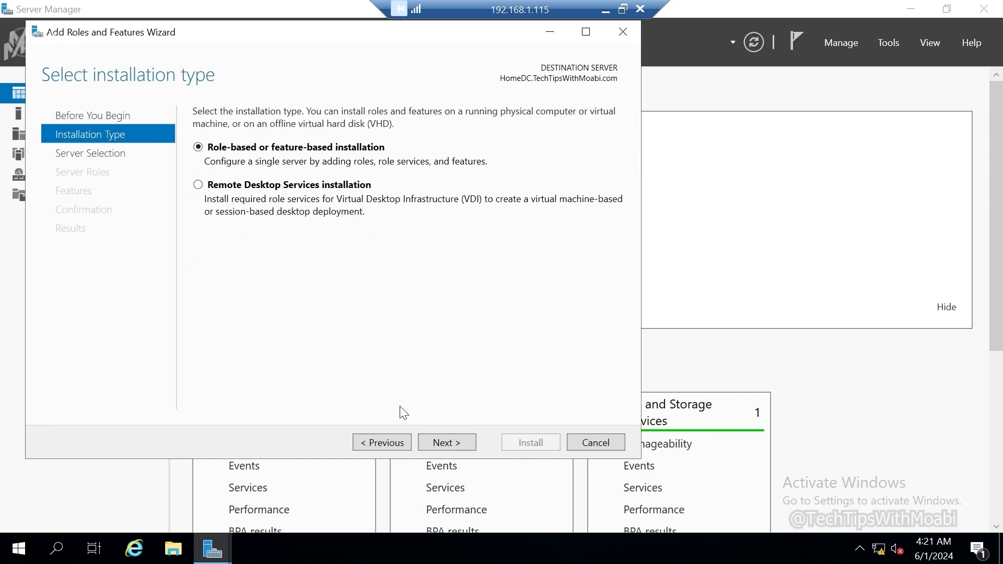
{"action": "left_click", "coordinate": [459, 442]}
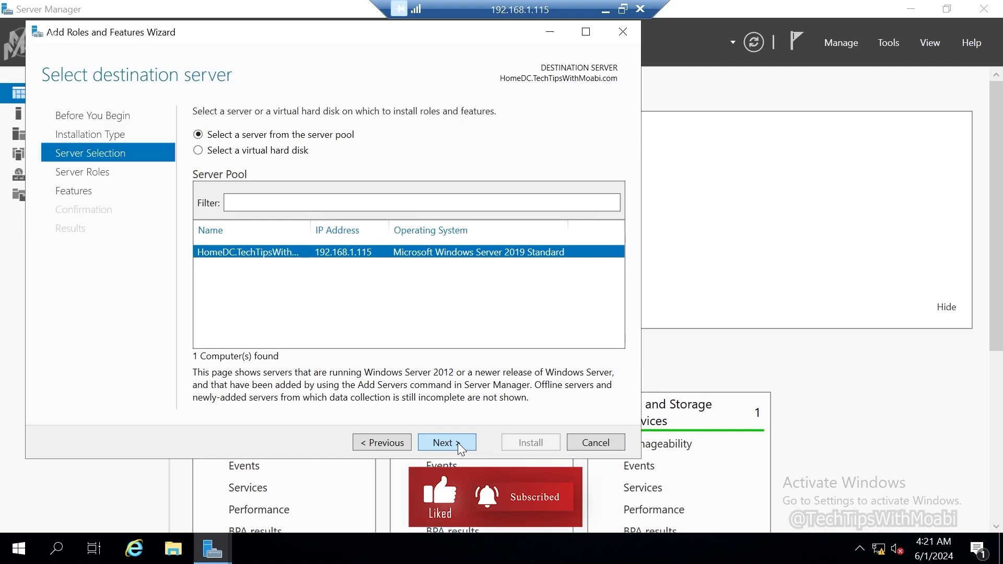
{"action": "left_click", "coordinate": [458, 444]}
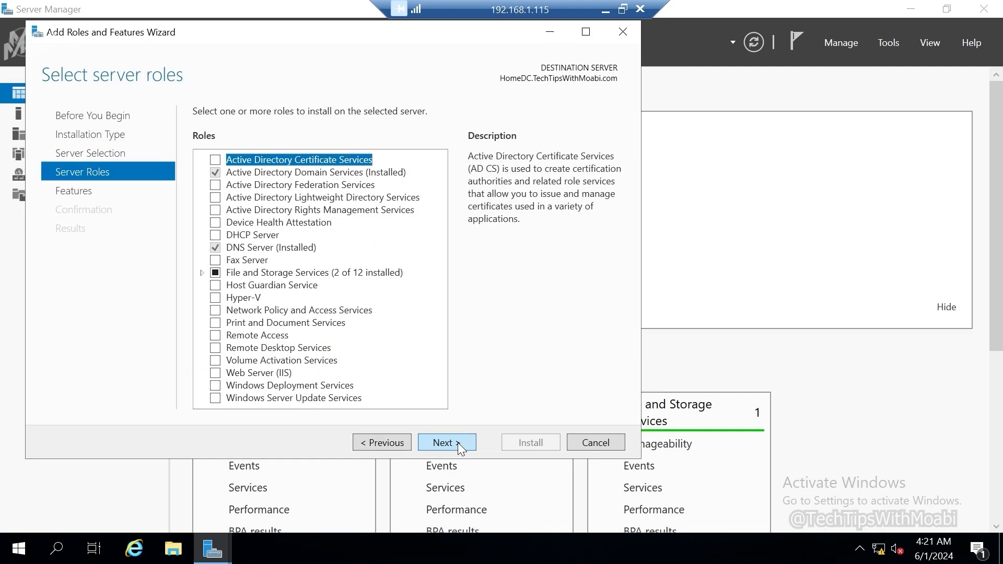
Select the DHCP Server role with its required management tools and proceed to the installation confirmation without extra features
{"action": "left_click", "coordinate": [215, 235]}
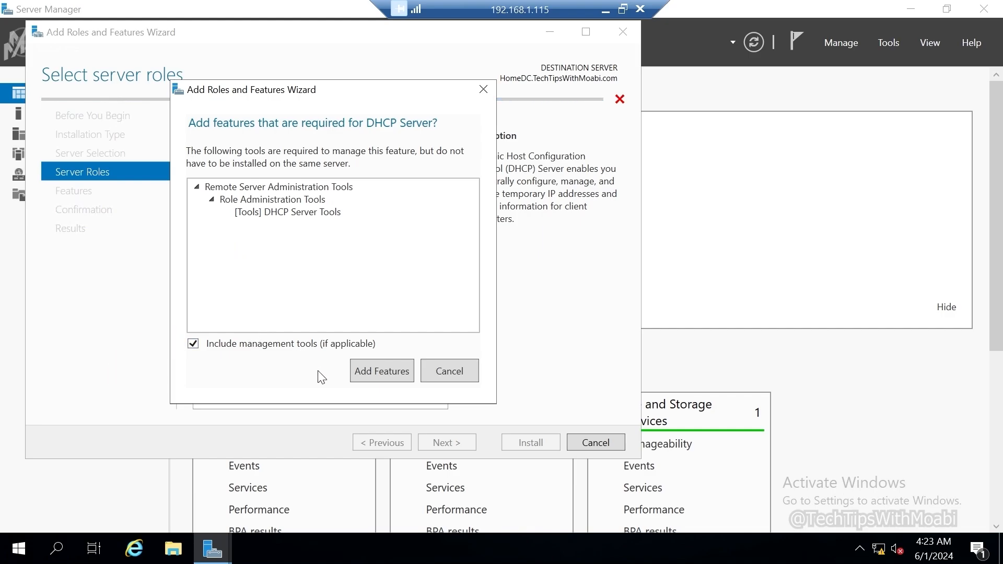
{"action": "left_click", "coordinate": [369, 372]}
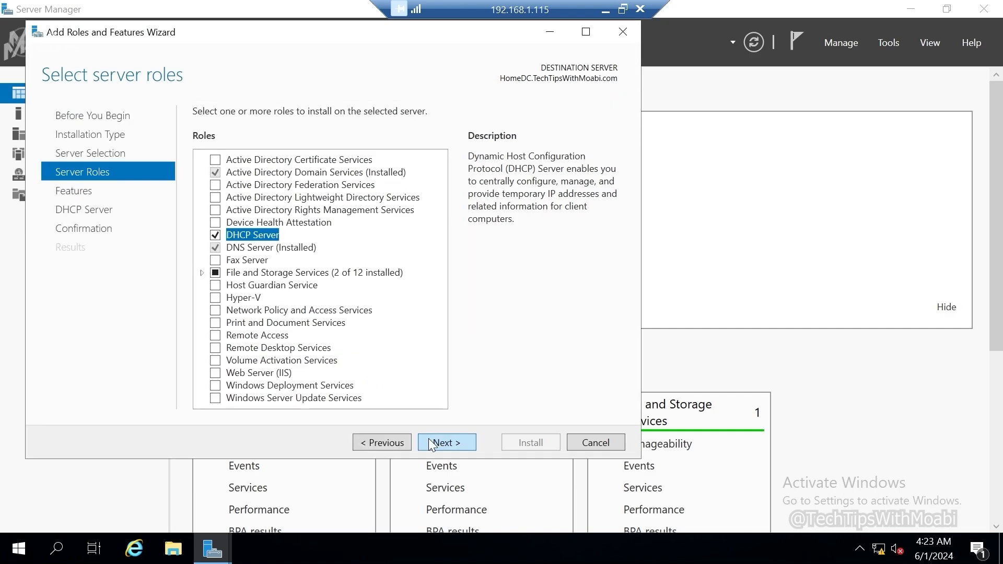
{"action": "left_click", "coordinate": [429, 439]}
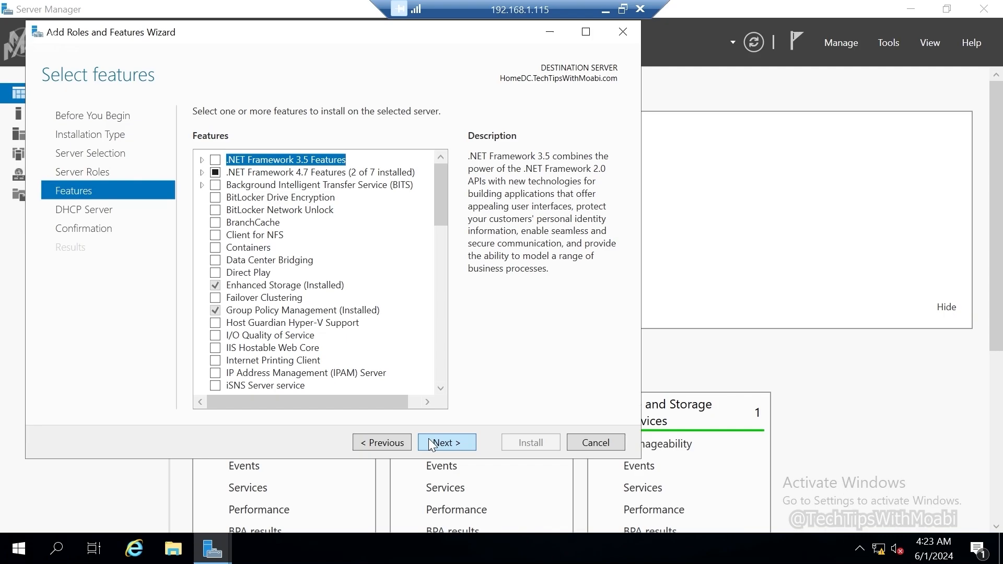
{"action": "left_click", "coordinate": [429, 440]}
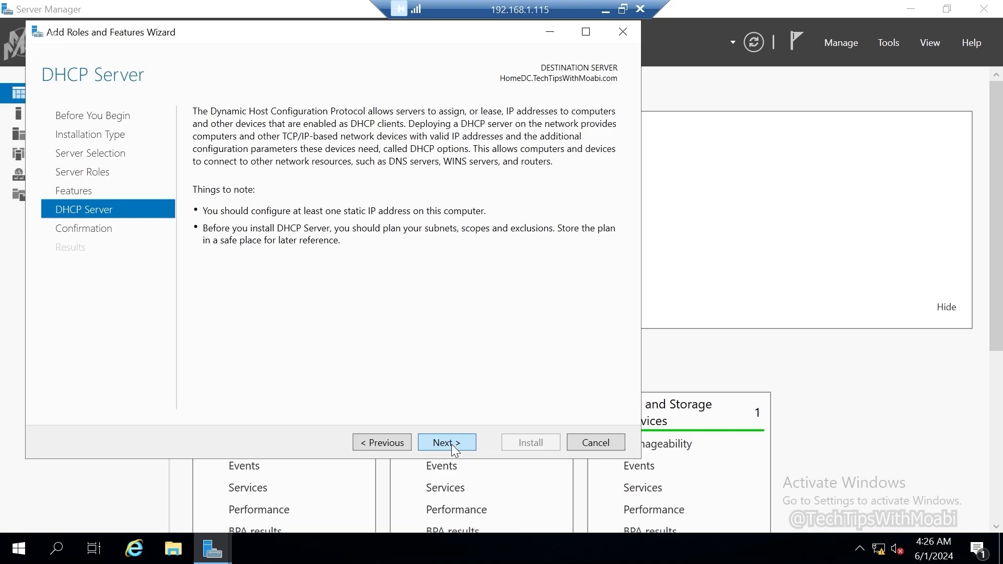
{"action": "left_click", "coordinate": [451, 444]}
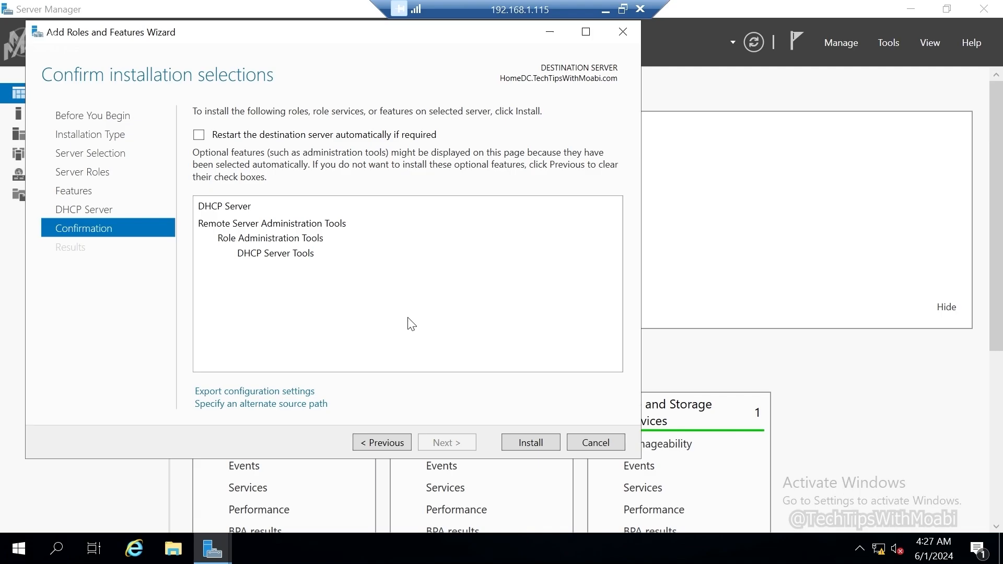
Allow automatic restart of the destination server if required, install the DHCP Server role, and close the wizard
{"action": "left_click", "coordinate": [199, 136]}
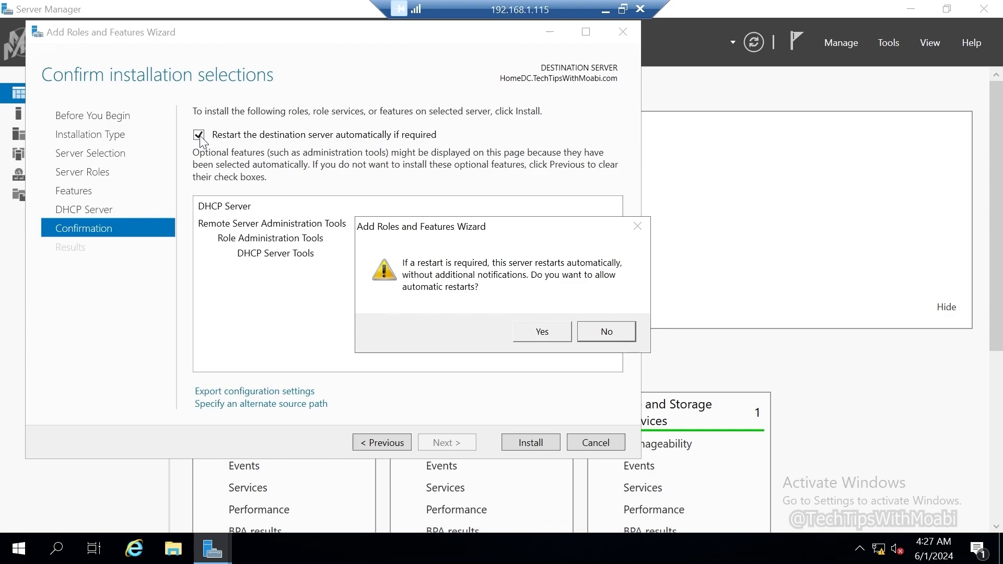
{"action": "left_click", "coordinate": [548, 332]}
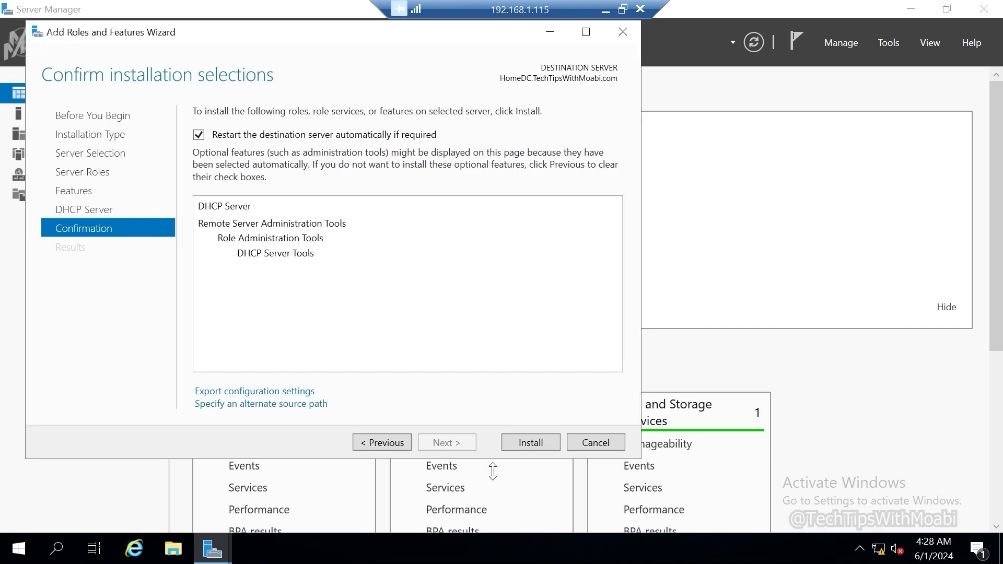
{"action": "left_click", "coordinate": [526, 444]}
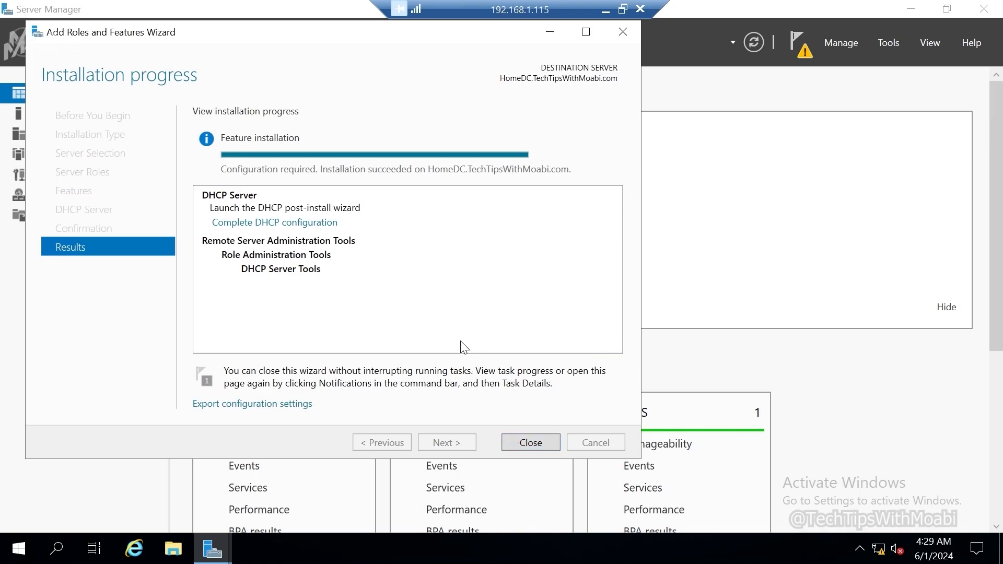
{"action": "left_click_drag", "start_coordinate": [312, 38], "coordinate": [437, 58]}
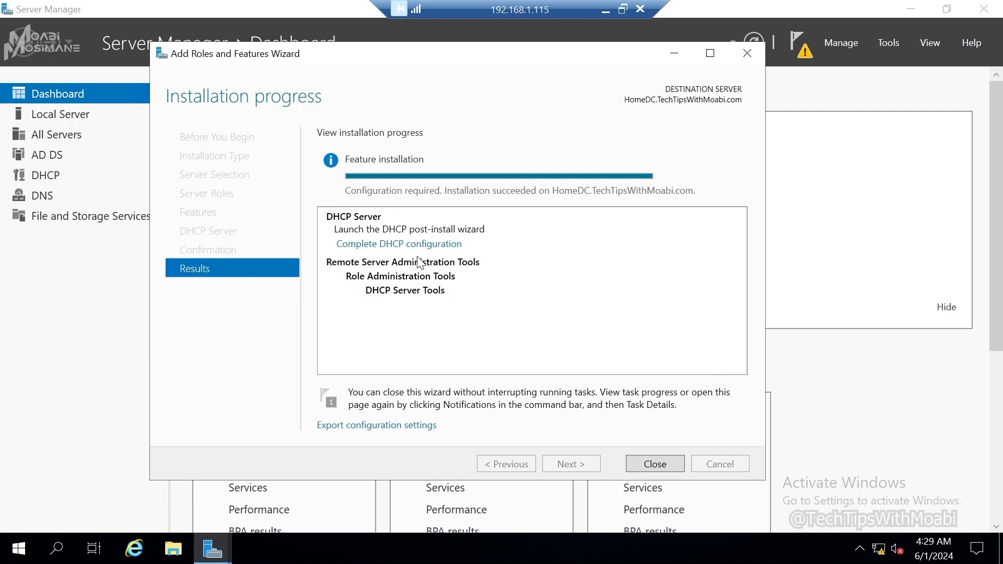
{"action": "left_click", "coordinate": [653, 464]}
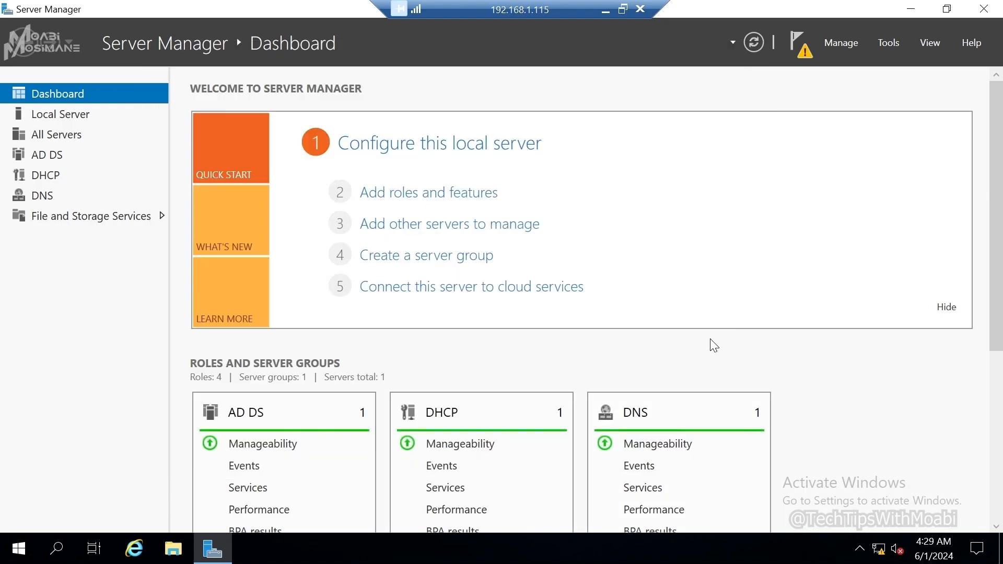
Complete the DHCP post-install configuration, authorizing the server in AD DS with the prefilled domain administrator credentials
{"action": "left_click", "coordinate": [798, 47]}
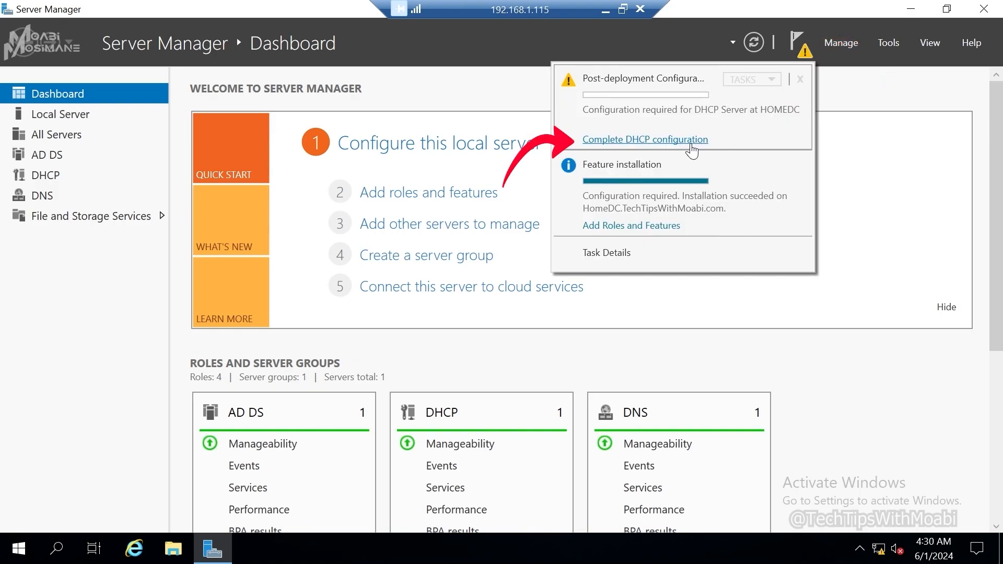
{"action": "left_click", "coordinate": [692, 143]}
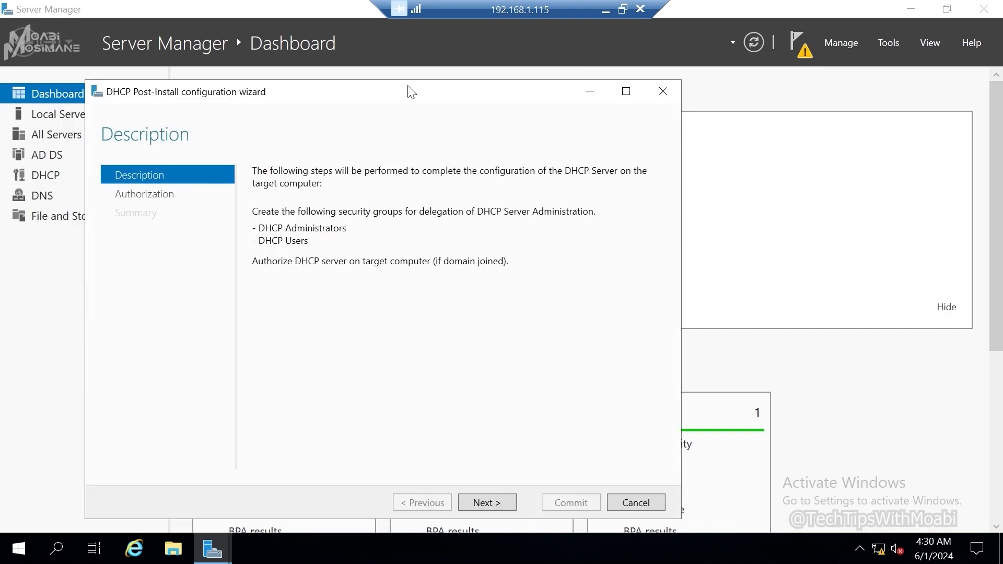
{"action": "left_click_drag", "start_coordinate": [499, 66], "coordinate": [497, 65]}
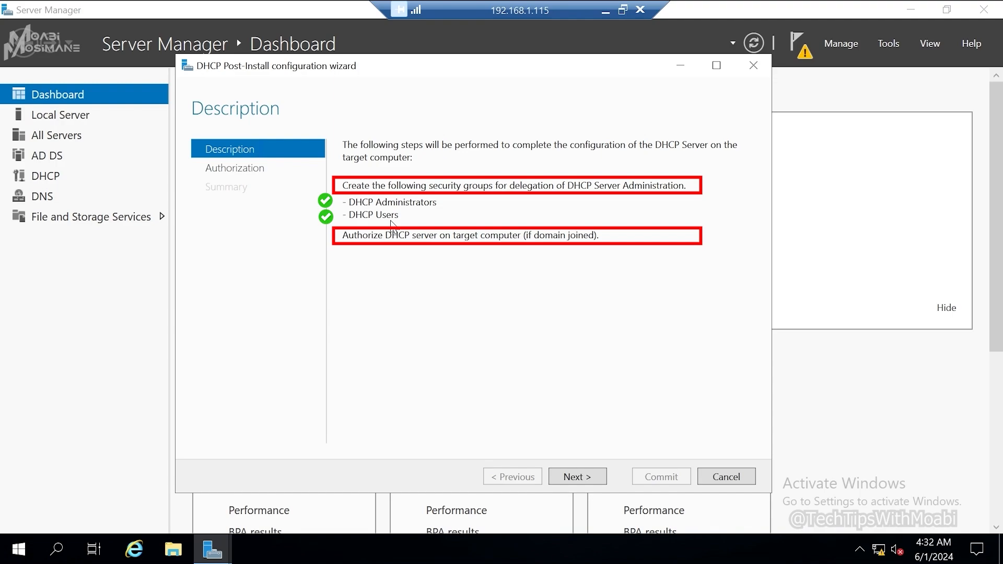
{"action": "left_click", "coordinate": [577, 477]}
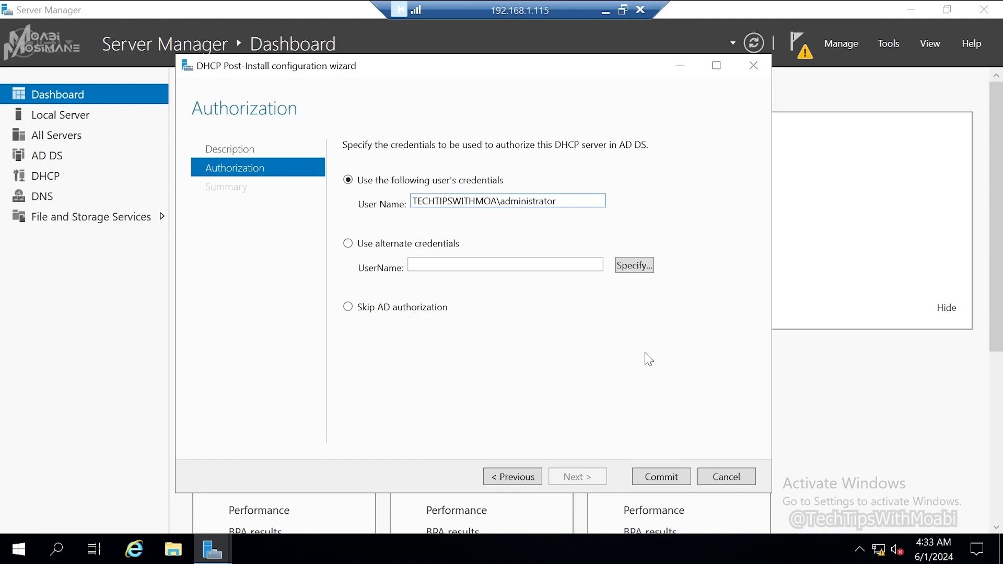
{"action": "left_click", "coordinate": [659, 478]}
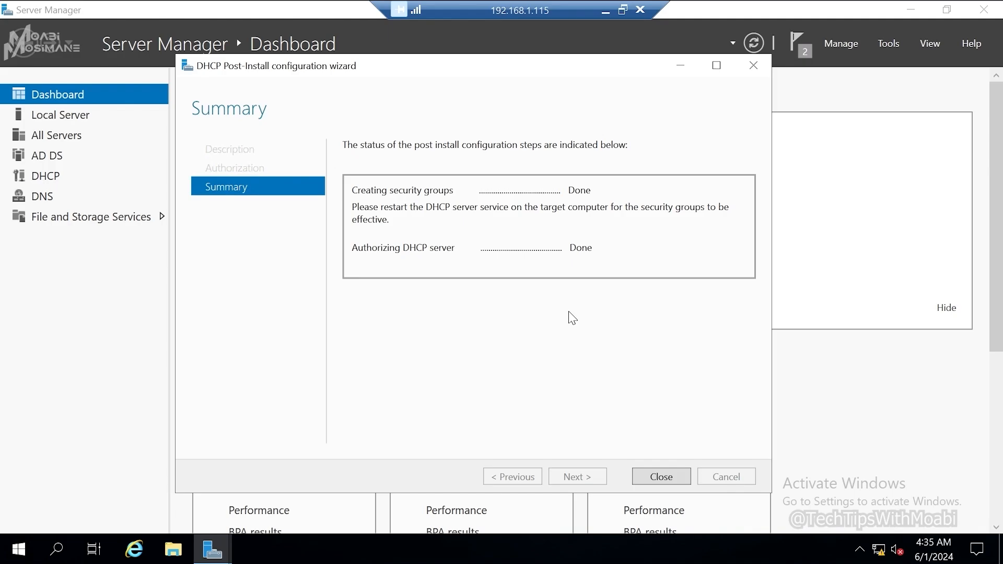
{"action": "left_click", "coordinate": [682, 474]}
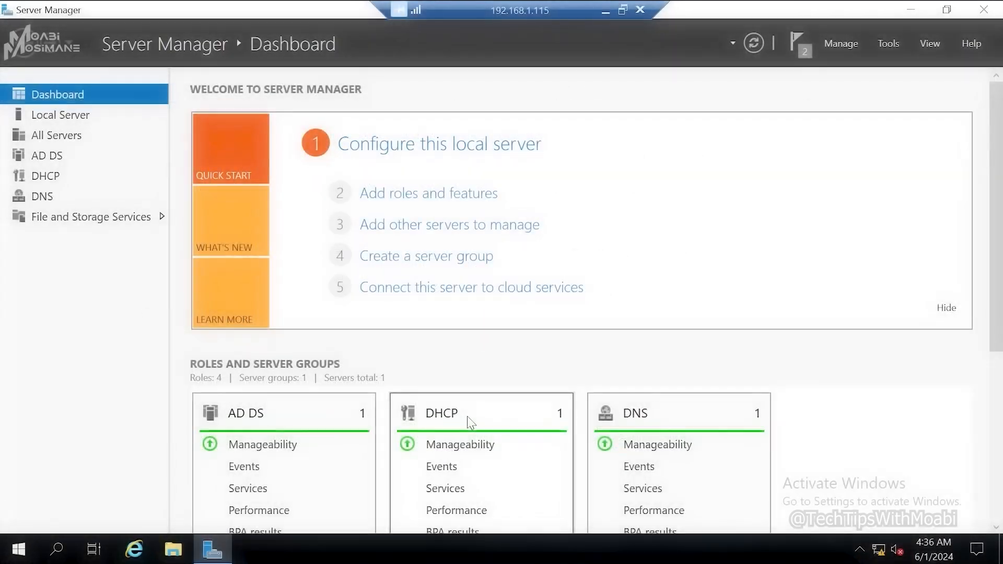
Open the DHCP management console maximized, widen its tree, and expand the homedc server down to the IPv4 contents
{"action": "left_click", "coordinate": [889, 44]}
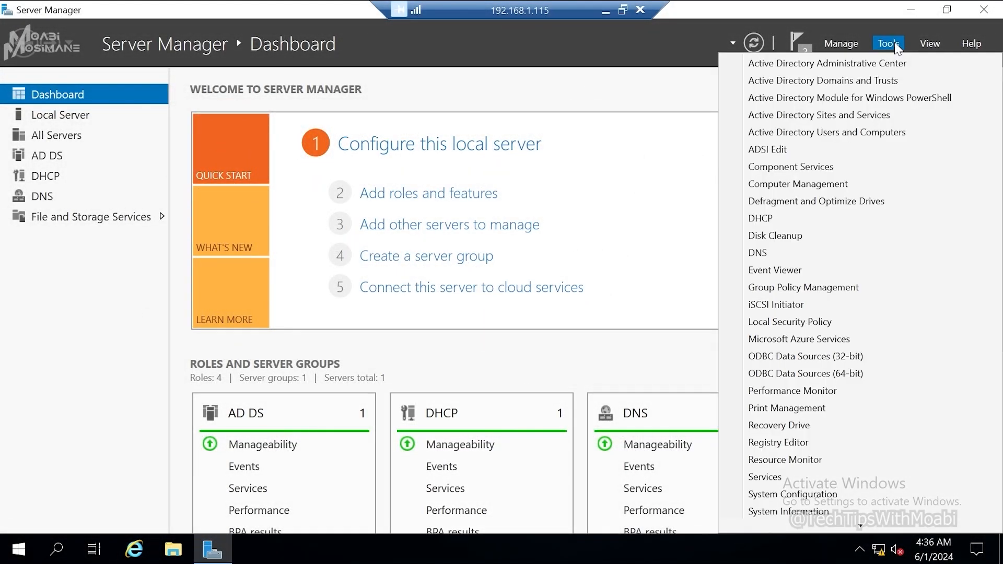
{"action": "left_click", "coordinate": [774, 223]}
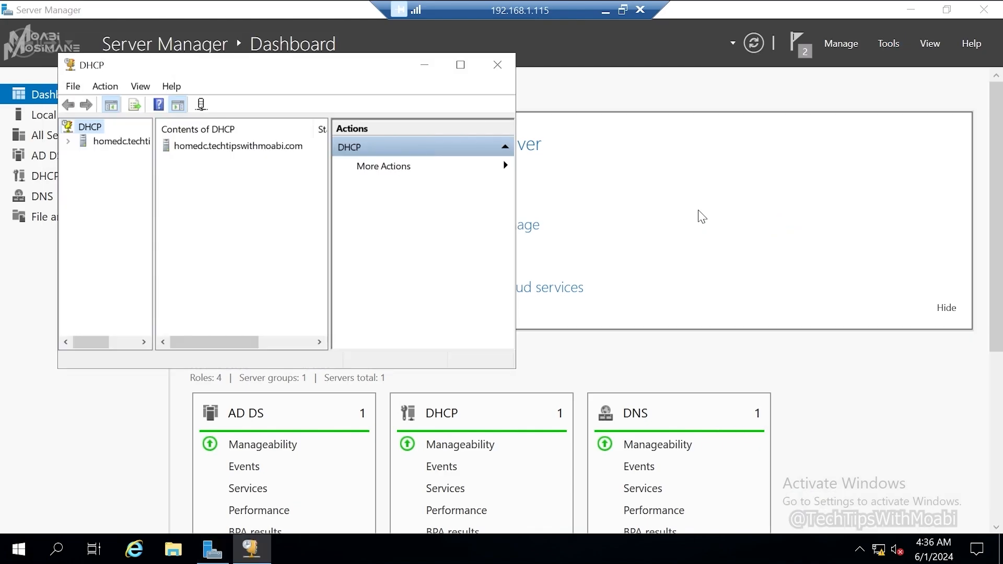
{"action": "left_click", "coordinate": [460, 65]}
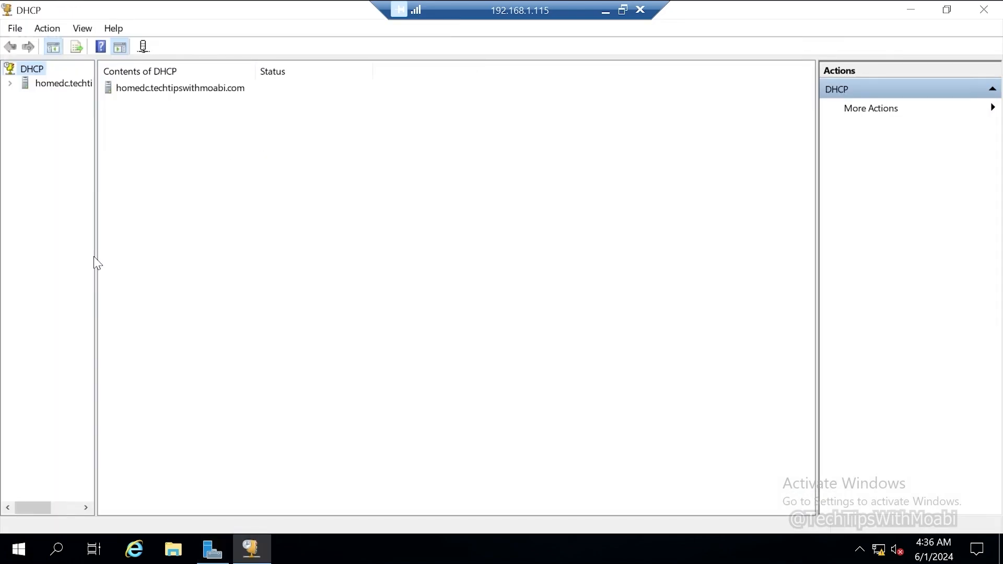
{"action": "left_click_drag", "start_coordinate": [95, 261], "coordinate": [197, 265]}
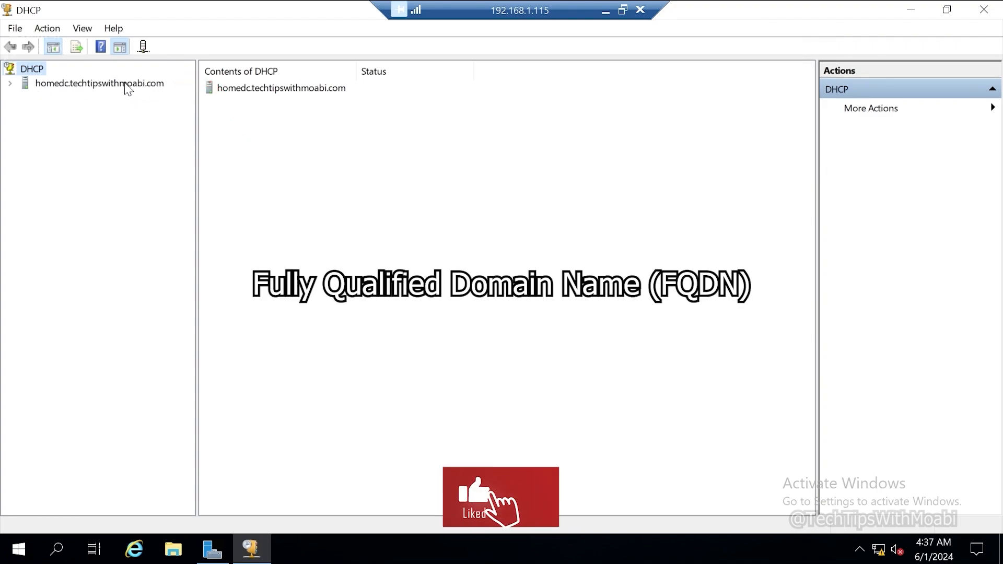
{"action": "left_click", "coordinate": [12, 85]}
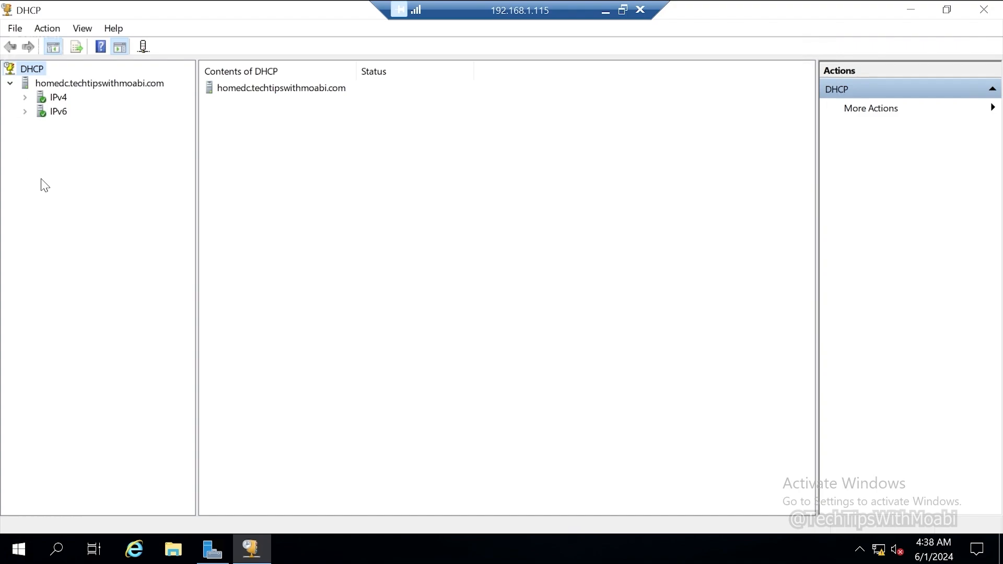
{"action": "left_click", "coordinate": [25, 97]}
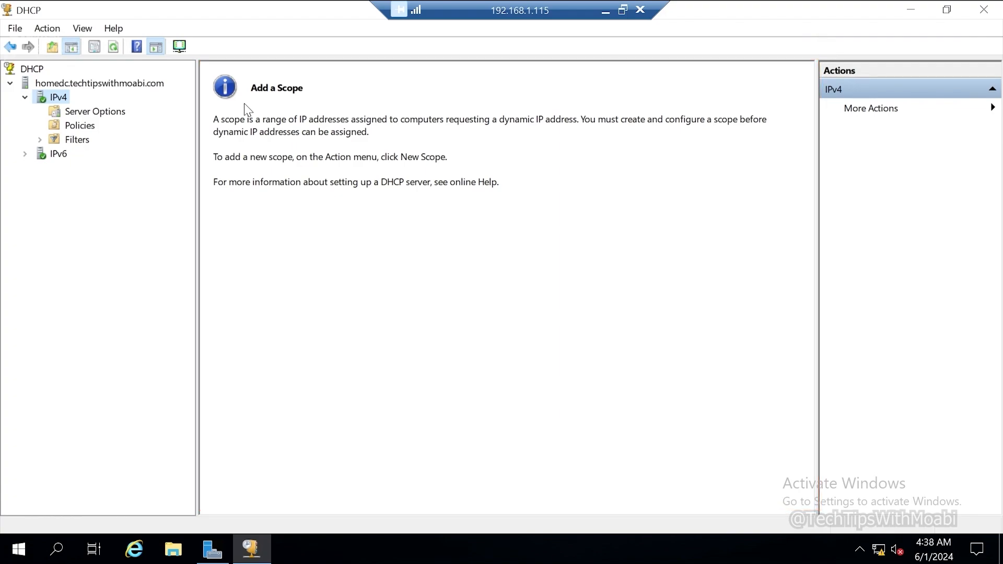
Start a new scope under IPv4 and name it "Home Scope", leaving the description blank
{"action": "right_click", "coordinate": [56, 96]}
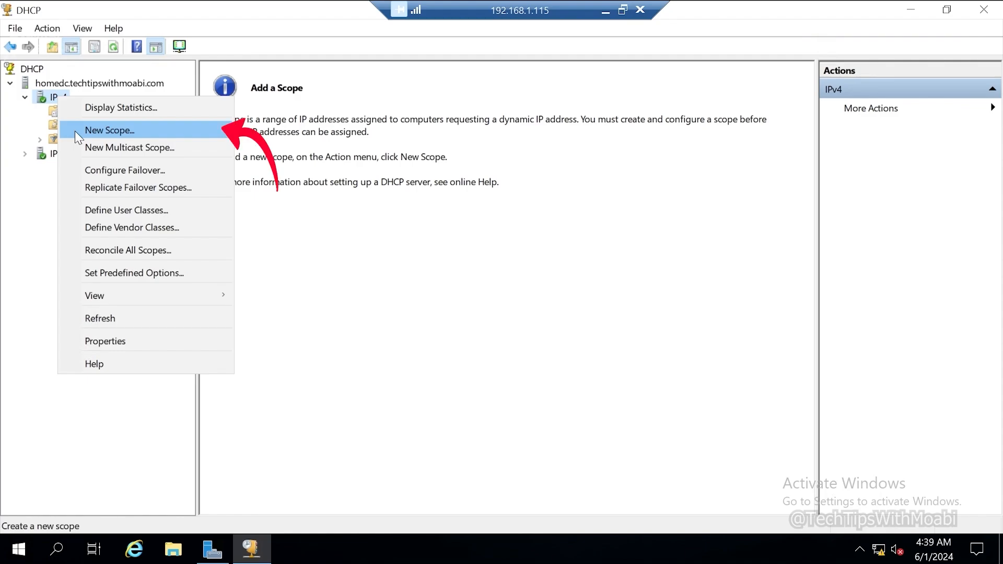
{"action": "left_click", "coordinate": [74, 131]}
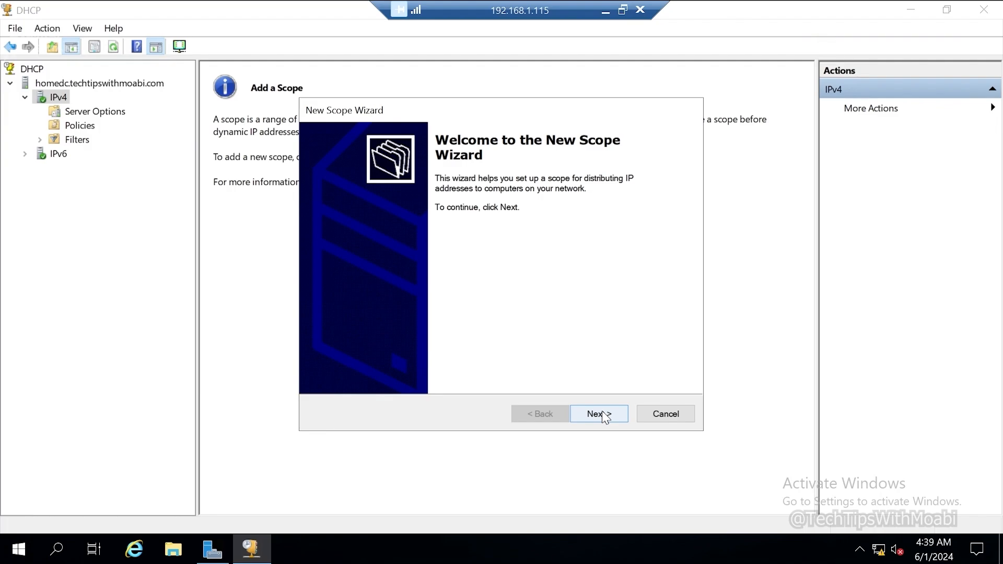
{"action": "left_click", "coordinate": [599, 414]}
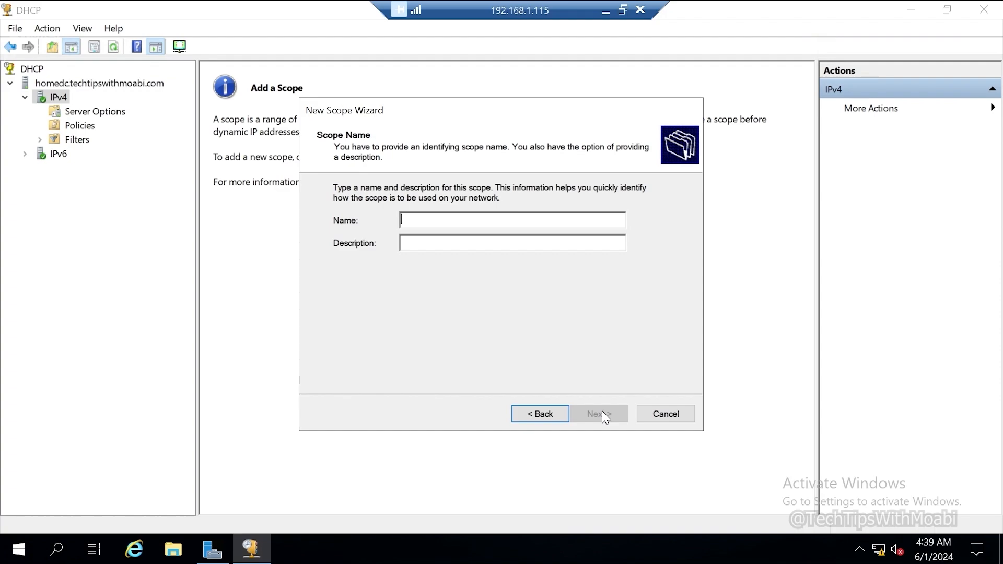
{"action": "type", "text": "Home Scope"}
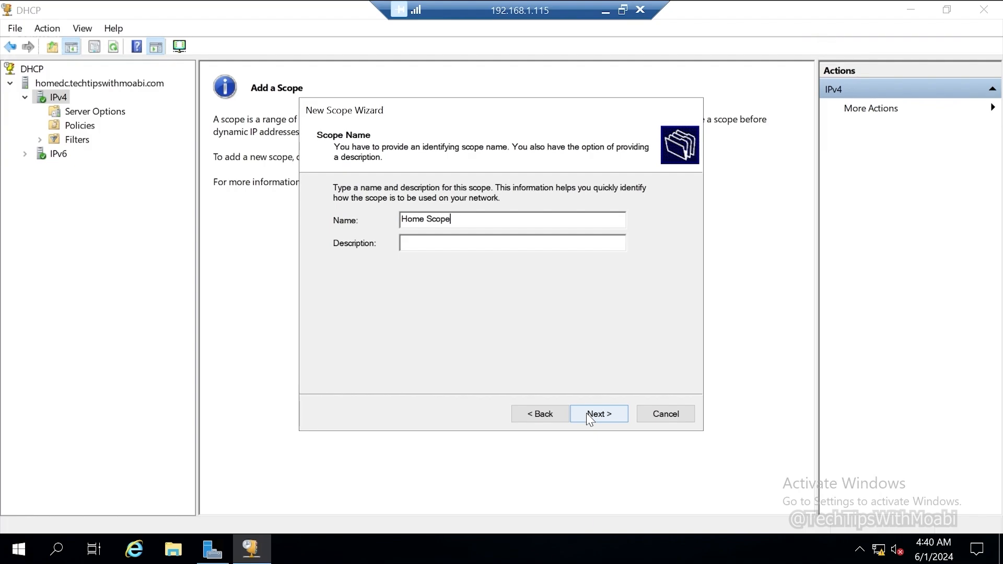
{"action": "left_click", "coordinate": [589, 415]}
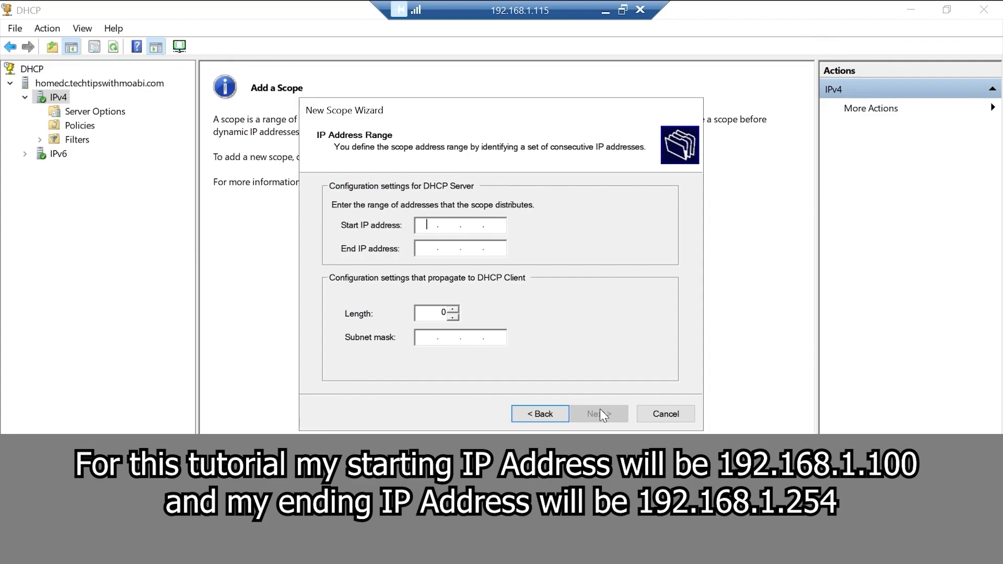
Set the scope's address range from 192.168.1.100 to 192.168.1.254 and continue to the exclusions page
{"action": "type", "text": "192.168.1.100"}
{"action": "key", "text": "Tab"}
{"action": "type", "text": "192 . 168 . 1 . 254"}
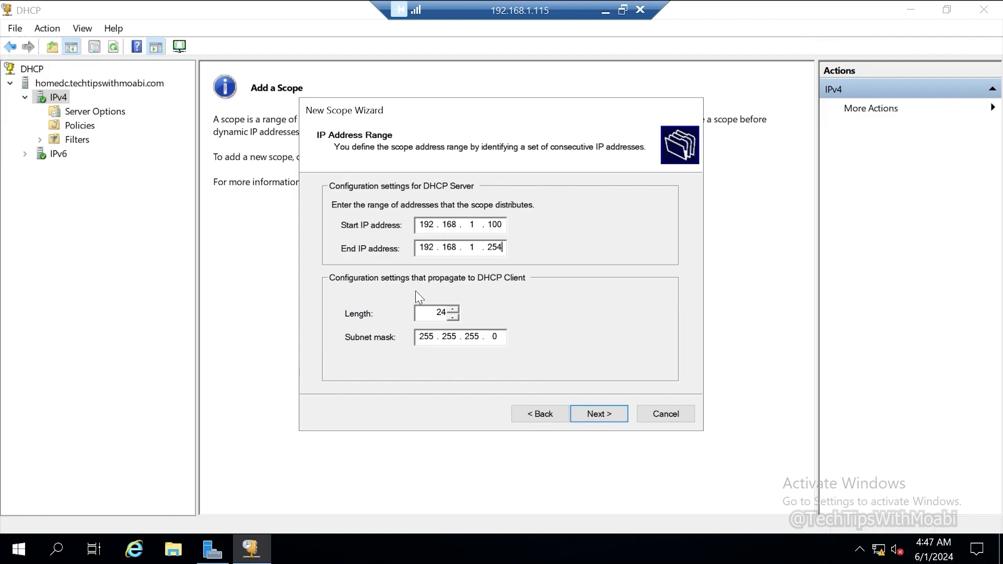
{"action": "left_click", "coordinate": [607, 416]}
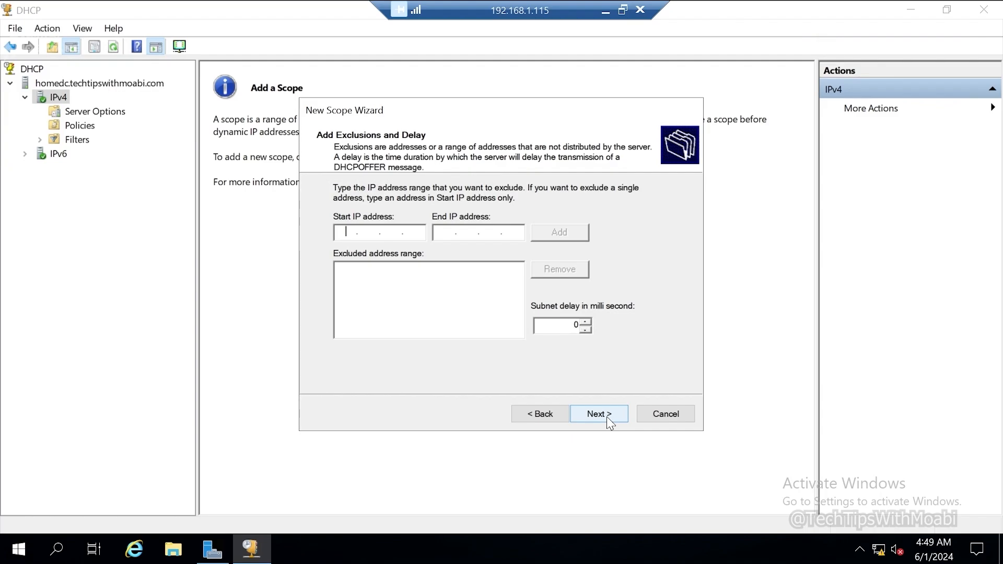
Continue without exclusions and limit the scope's lease duration to 0 days and 4 hours
{"action": "left_click", "coordinate": [607, 416]}
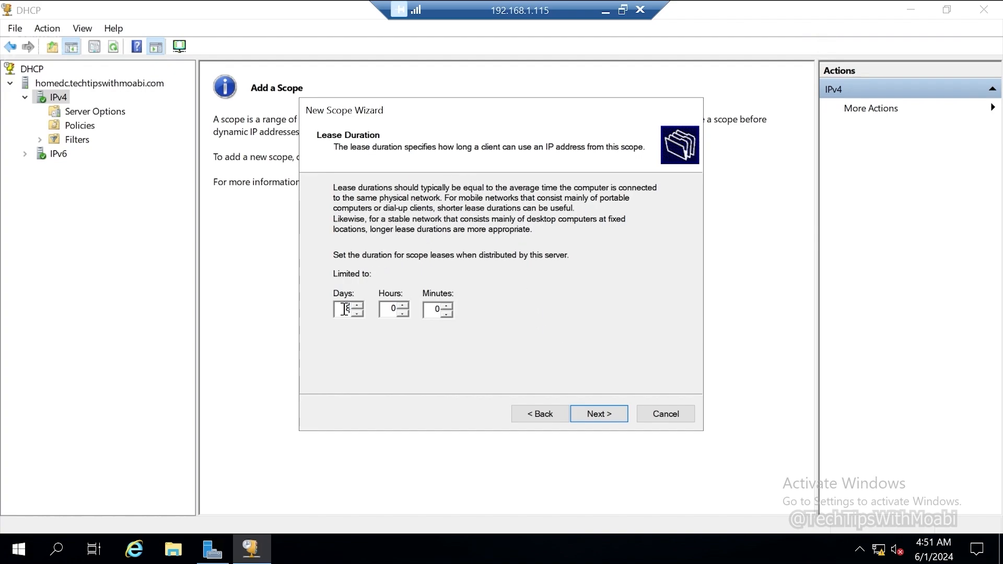
{"action": "key", "text": "BackSpace"}
{"action": "type", "text": "0"}
{"action": "left_click_drag", "start_coordinate": [390, 311], "coordinate": [411, 306]}
{"action": "type", "text": "4"}
{"action": "left_click", "coordinate": [605, 414]}
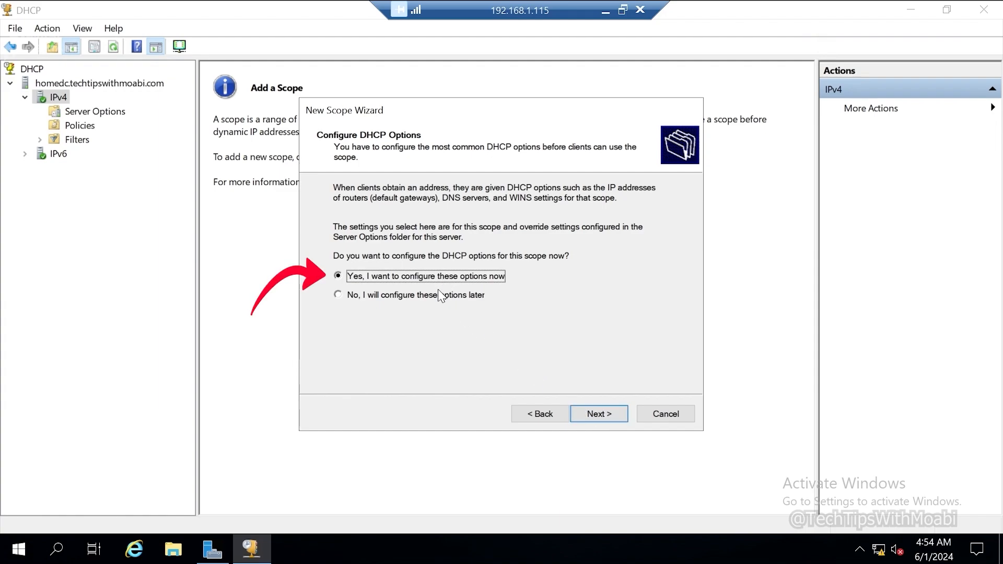
Choose to configure the DHCP options now and add 192.168.1.1 as the router (default gateway)
{"action": "left_click", "coordinate": [611, 419]}
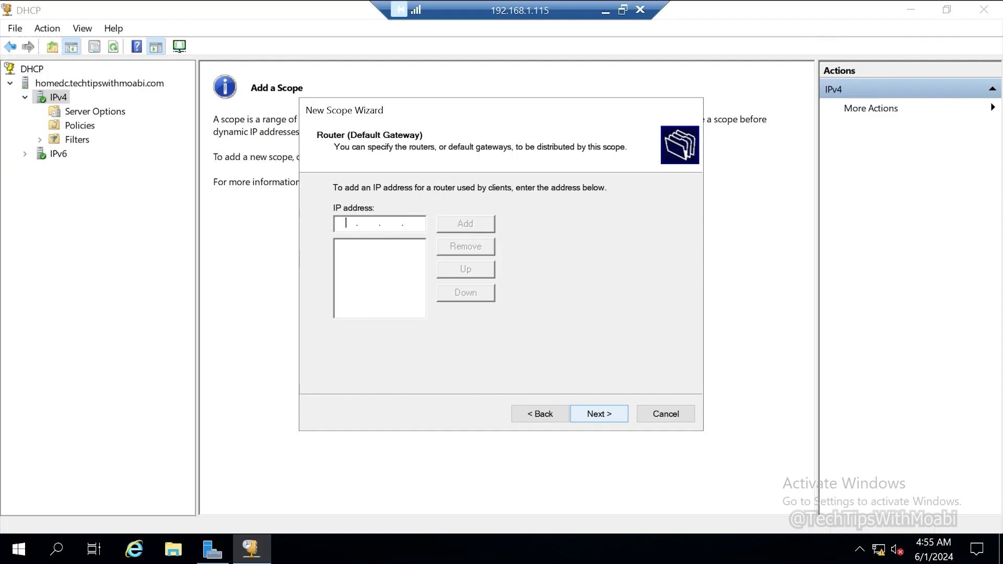
{"action": "type", "text": "192 . 168 . 1 . 1"}
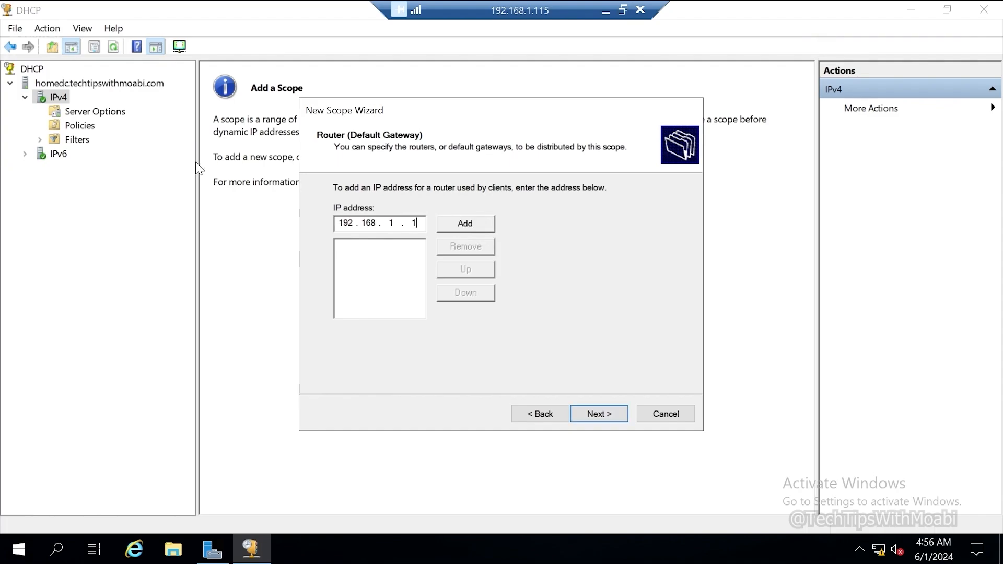
{"action": "left_click", "coordinate": [467, 225]}
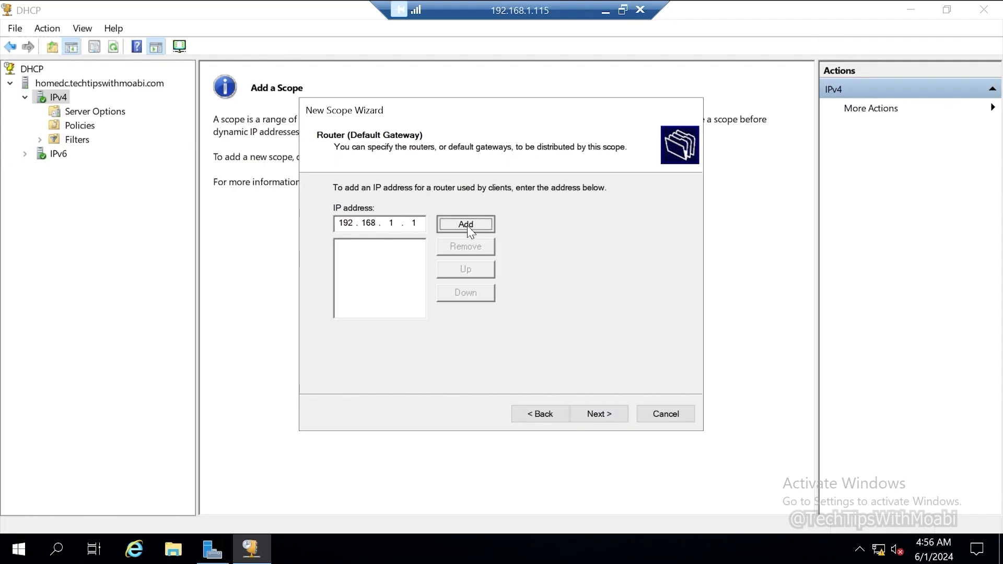
{"action": "left_click", "coordinate": [596, 413]}
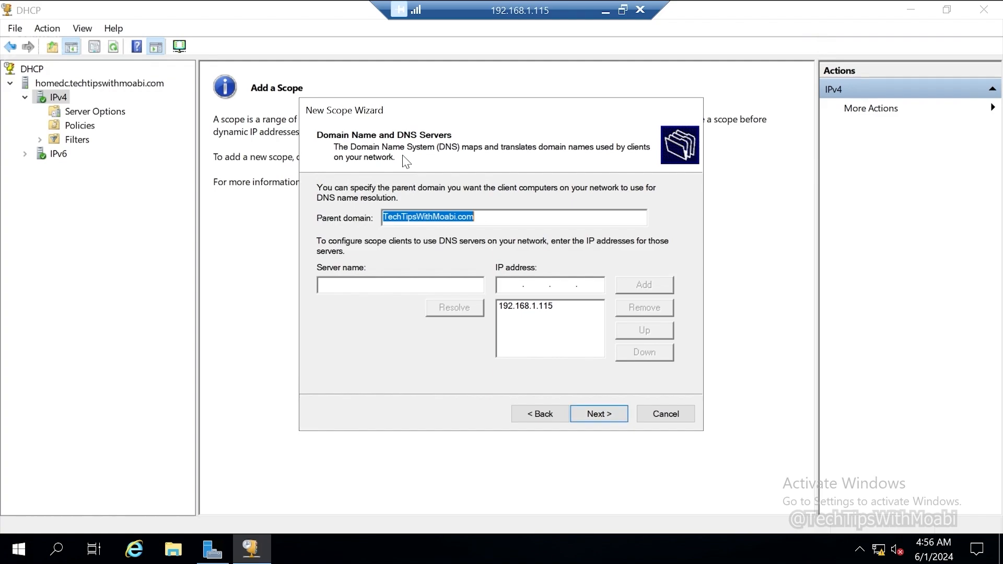
Remove the DNS server entry 192.168.1.115 from the list and clear the address from the IP address entry
{"action": "left_click", "coordinate": [562, 321]}
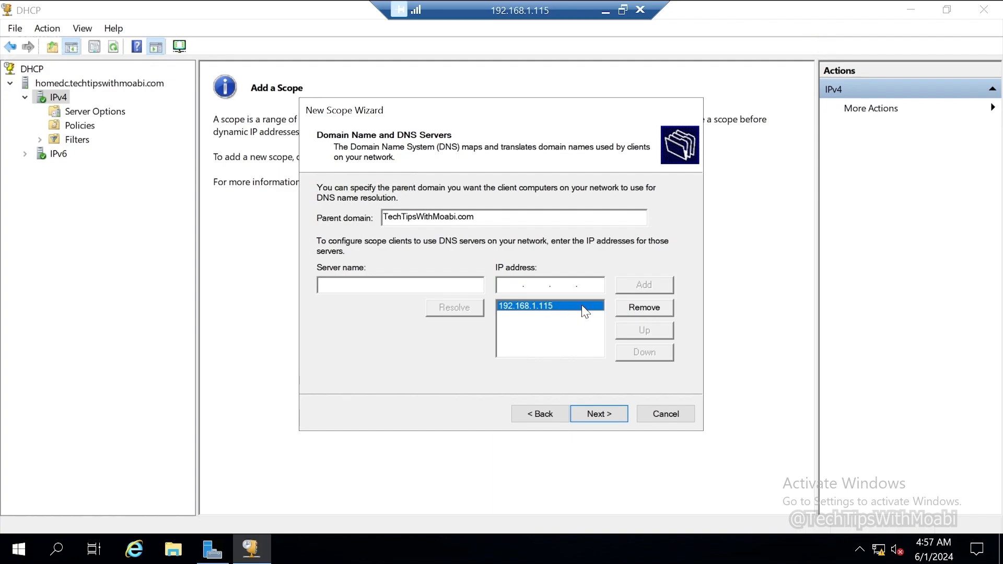
{"action": "left_click", "coordinate": [648, 309]}
{"action": "left_click", "coordinate": [600, 282]}
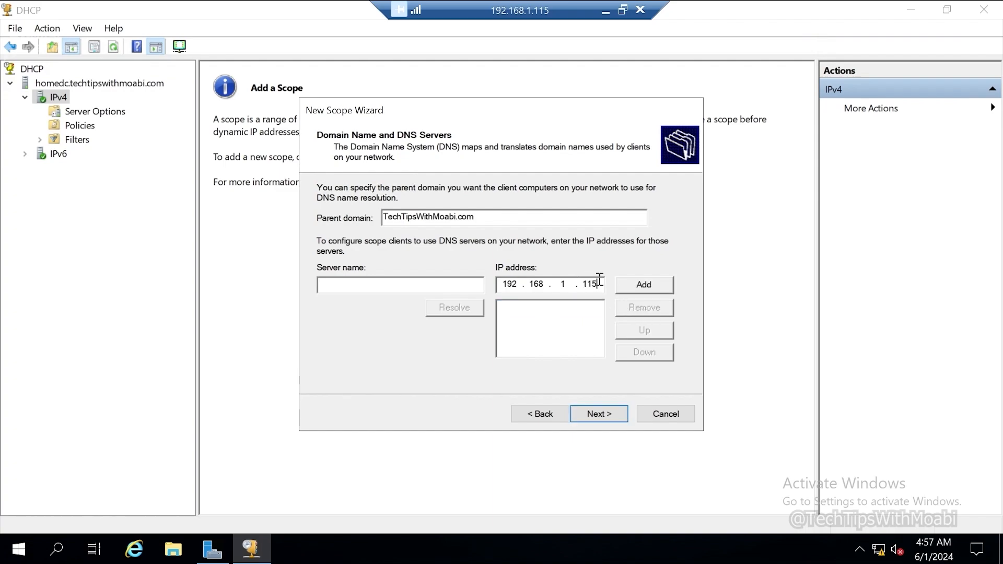
{"action": "key", "text": "BackSpace"}
{"action": "key", "text": "BackSpace"}
{"action": "key", "text": "BackSpace"}
{"action": "key", "text": "BackSpace"}
{"action": "key", "text": "BackSpace"}
{"action": "key", "text": "BackSpace"}
{"action": "key", "text": "BackSpace"}
{"action": "key", "text": "BackSpace"}
{"action": "key", "text": "BackSpace"}
{"action": "key", "text": "BackSpace"}
Resolve the server name HomeDC.techtipswithmoabi.com, add its address as the scope's DNS server, and continue to the WINS page
{"action": "left_click", "coordinate": [445, 283]}
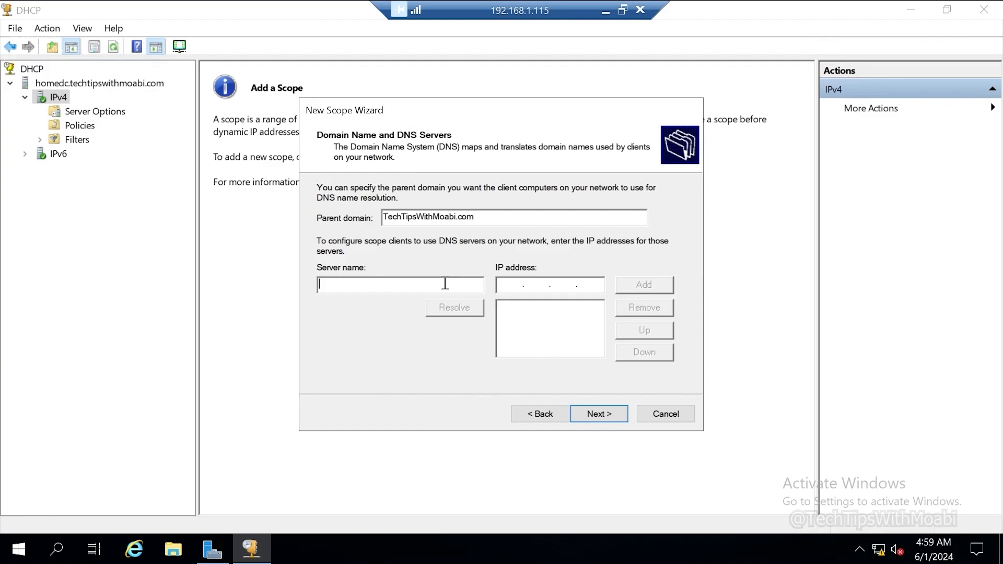
{"action": "type", "text": "HomeD"}
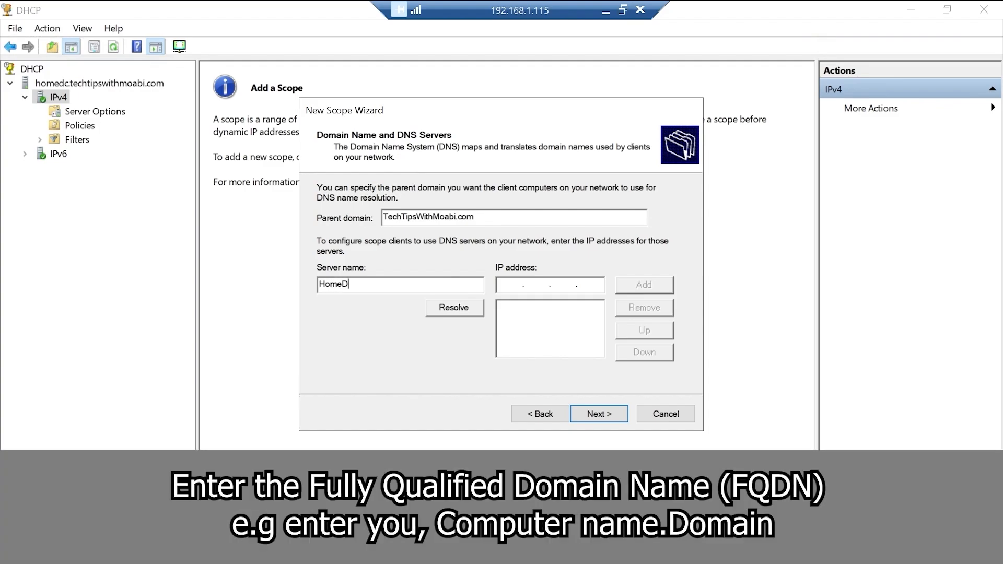
{"action": "type", "text": "C.techtipswithmoabi.com"}
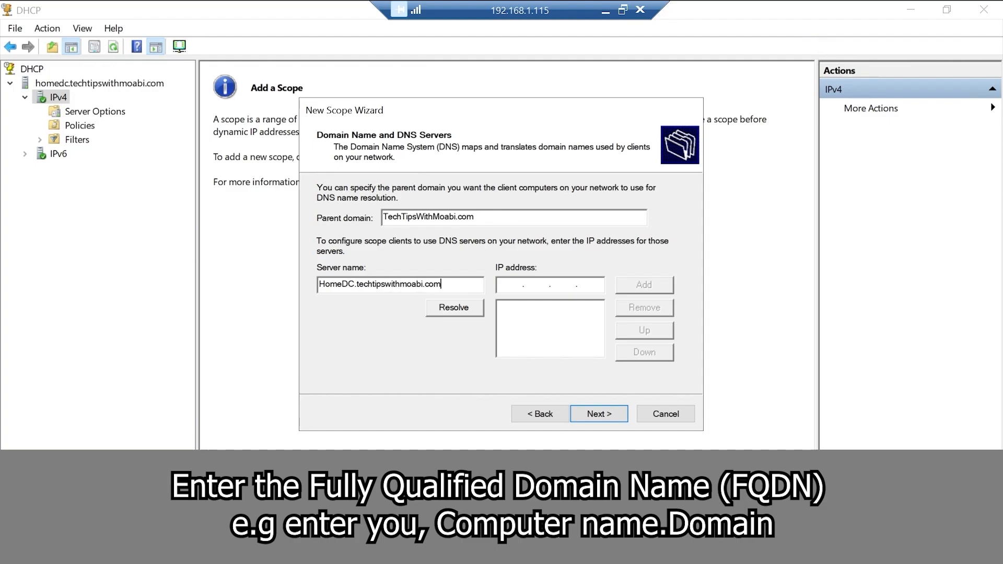
{"action": "left_click", "coordinate": [463, 308]}
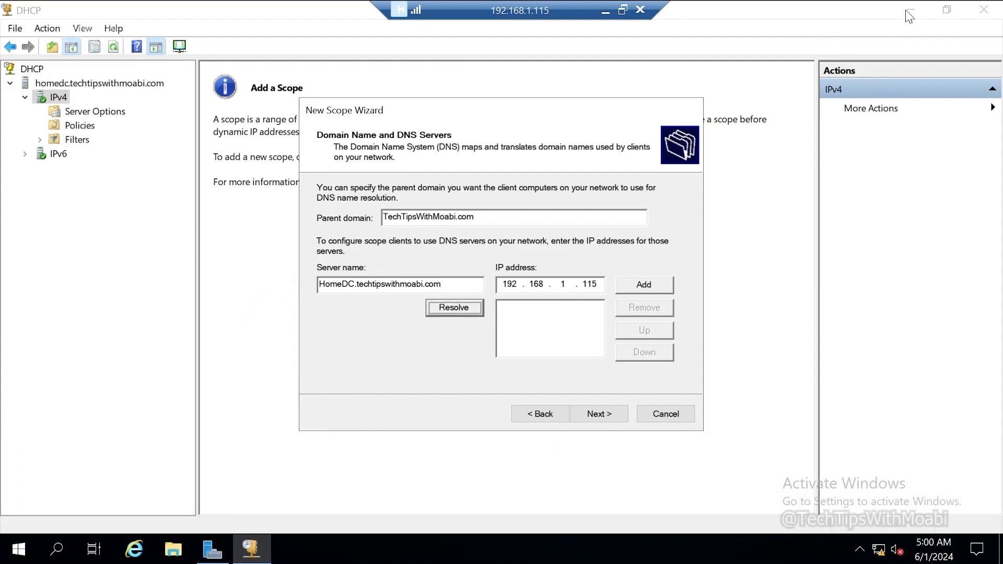
{"action": "left_click", "coordinate": [665, 285]}
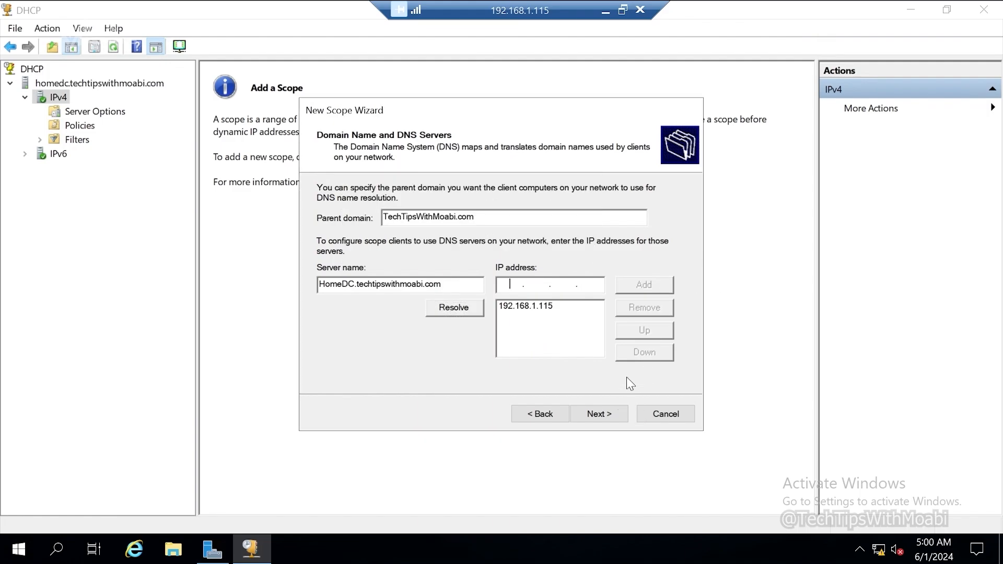
{"action": "left_click", "coordinate": [604, 419]}
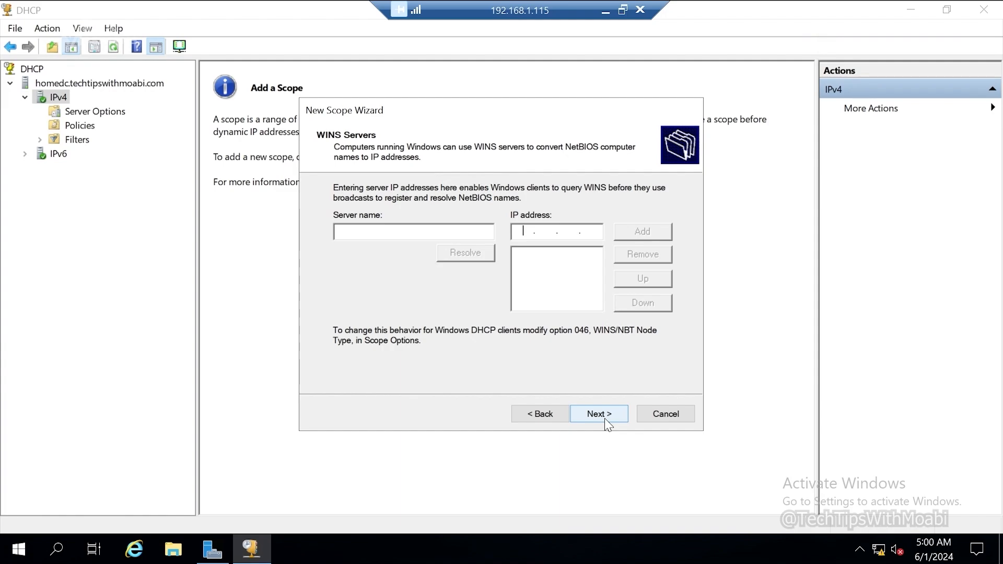
Leave the WINS servers empty, choose to activate the scope now, and finish the wizard
{"action": "left_click", "coordinate": [606, 421]}
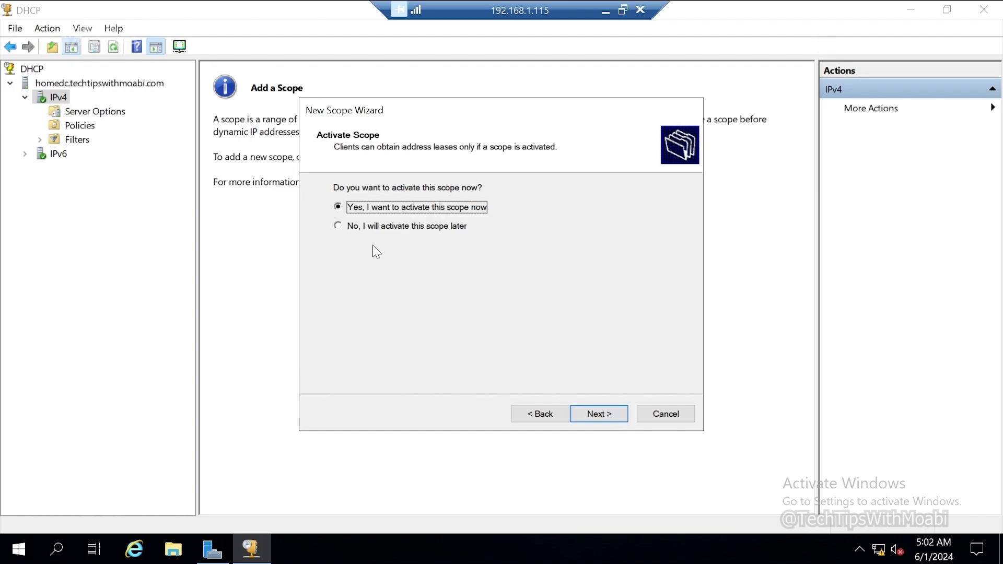
{"action": "left_click", "coordinate": [604, 421]}
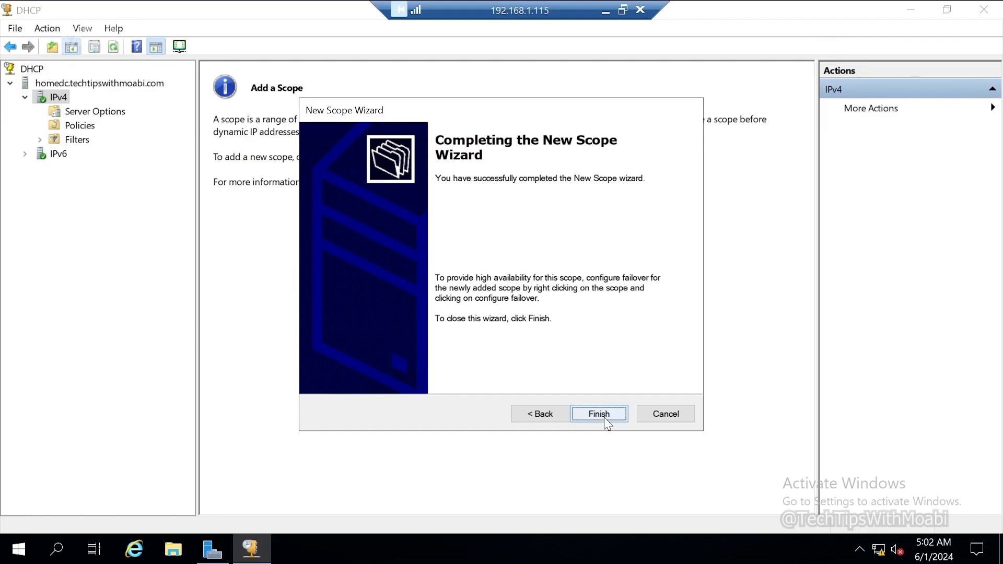
{"action": "left_click", "coordinate": [599, 414]}
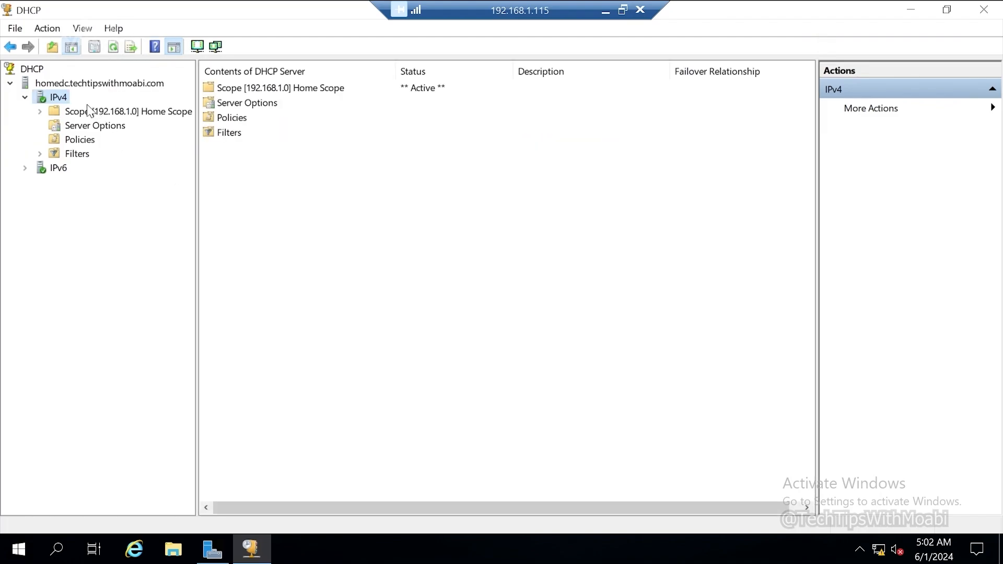
Expand Home Scope and examine its Address Pool, Address Leases and Reservations
{"action": "left_click", "coordinate": [40, 111]}
{"action": "left_click", "coordinate": [86, 126]}
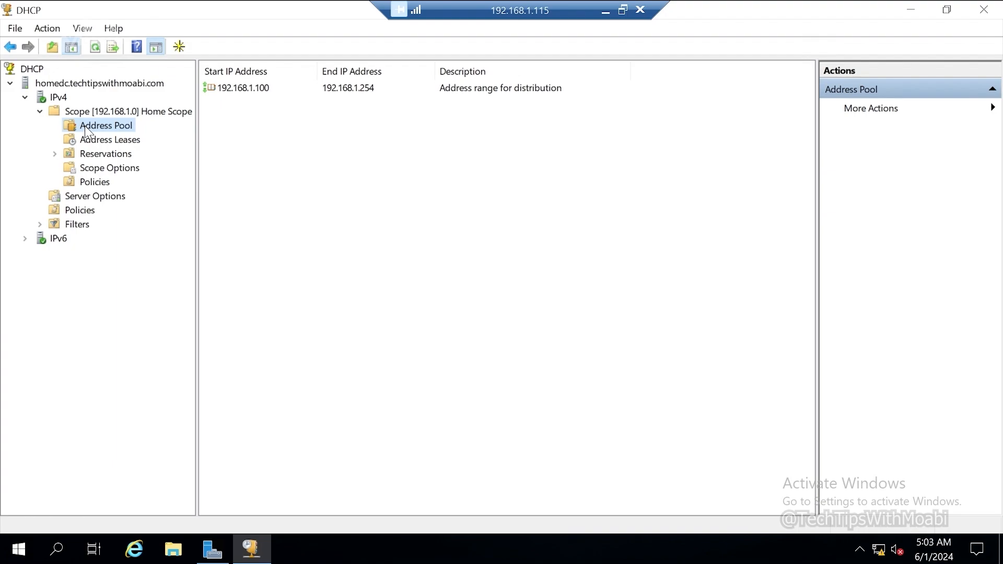
{"action": "left_click", "coordinate": [107, 140]}
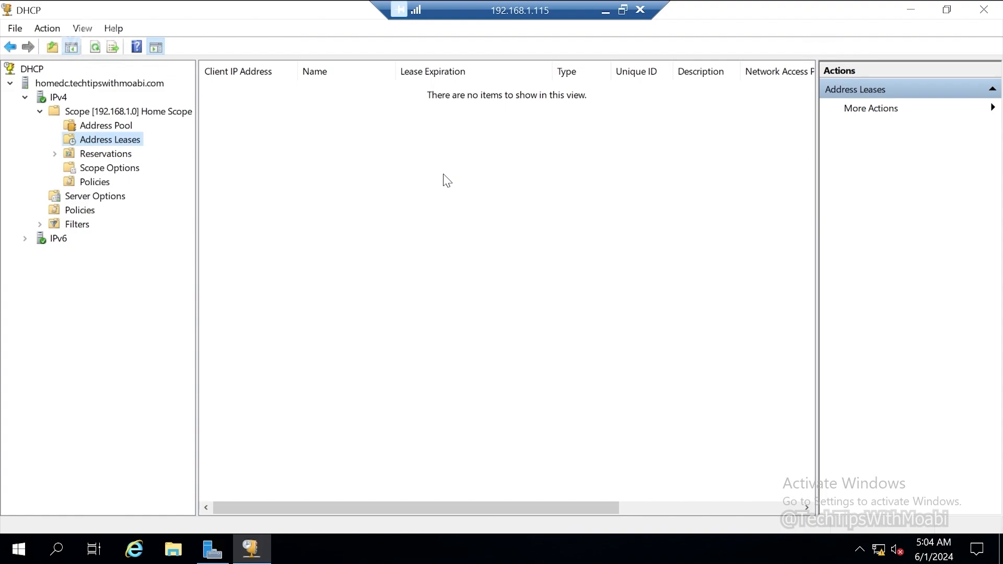
{"action": "key", "text": "Down"}
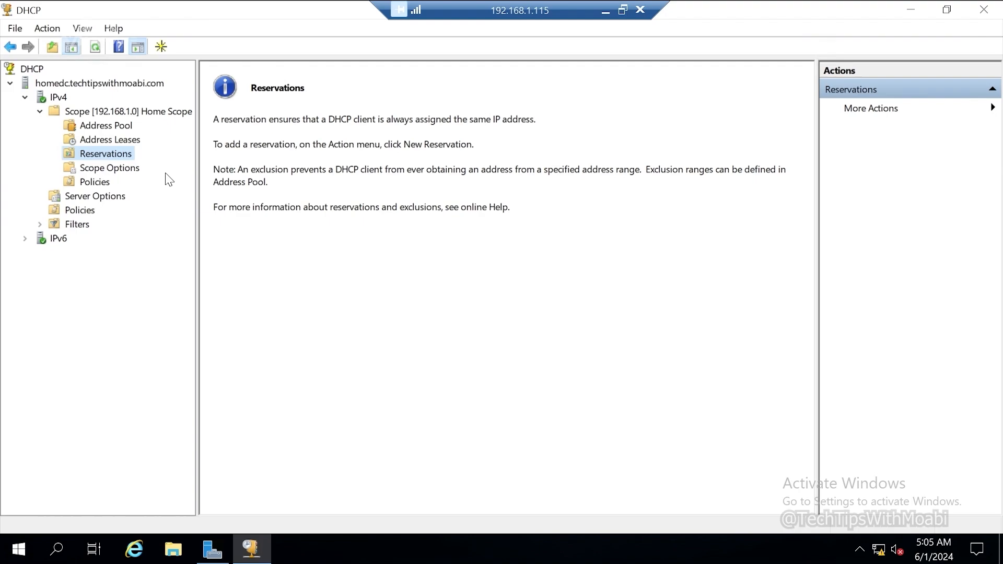
View the New Reservation form, close it without adding anything, and look at the Scope Options
{"action": "right_click", "coordinate": [121, 154]}
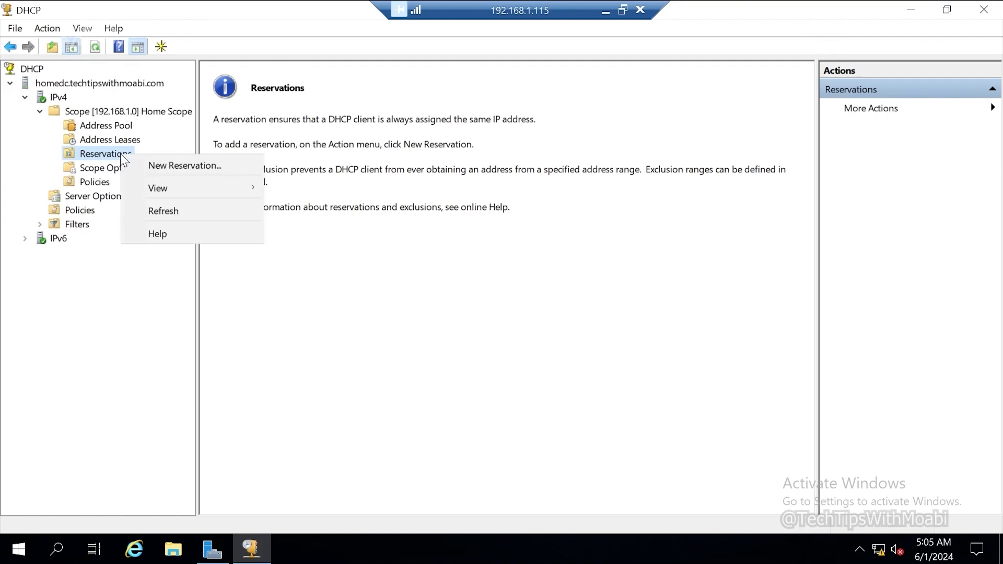
{"action": "left_click", "coordinate": [154, 166]}
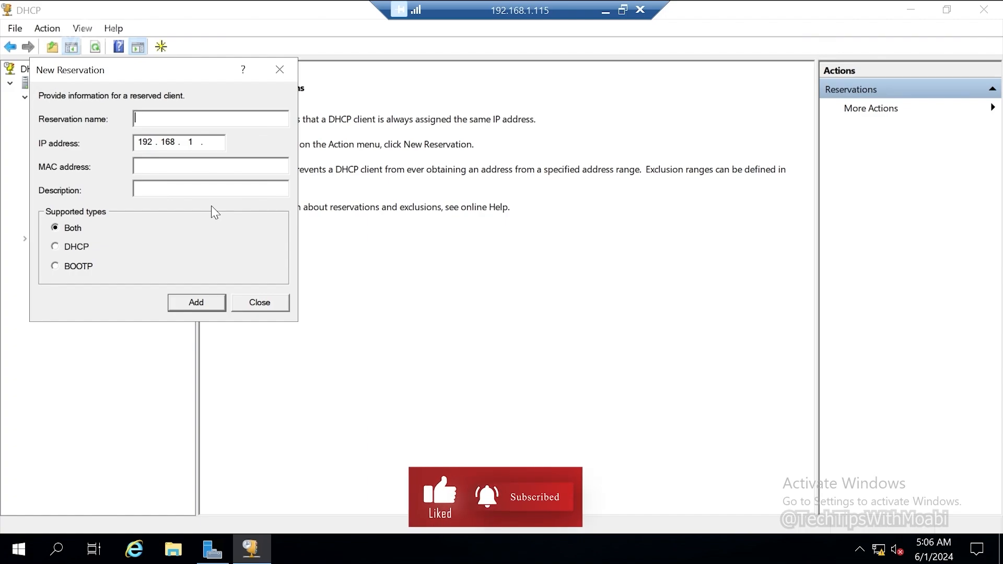
{"action": "left_click", "coordinate": [272, 305]}
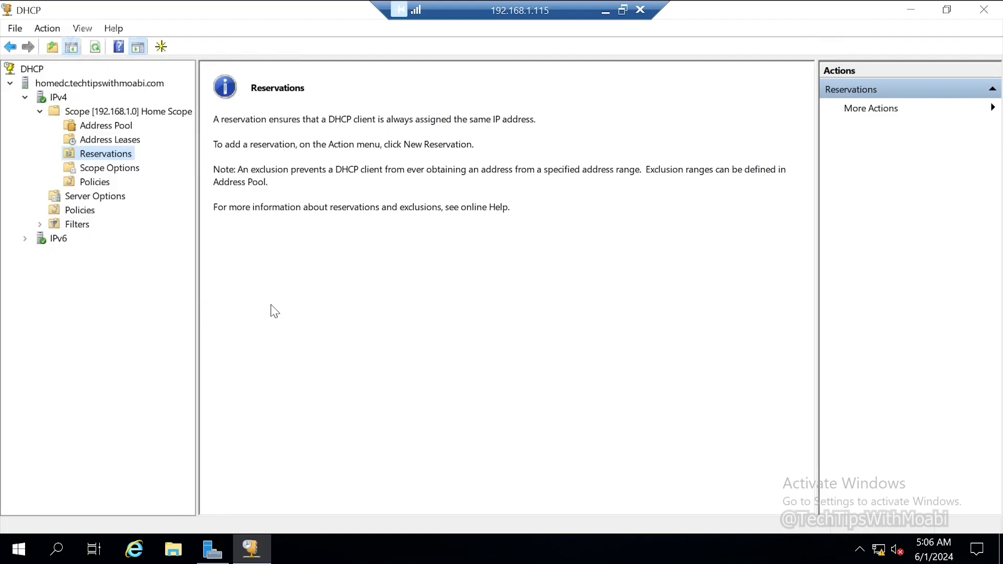
{"action": "left_click", "coordinate": [107, 168]}
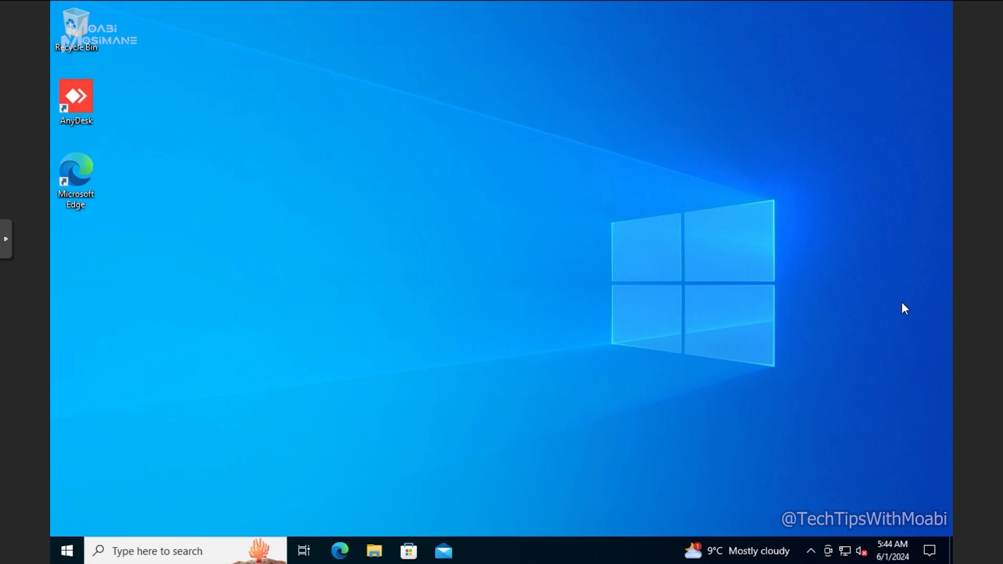
Switch to the Windows 10 client and open the Network and Sharing Center in Control Panel
{"action": "left_click", "coordinate": [180, 557]}
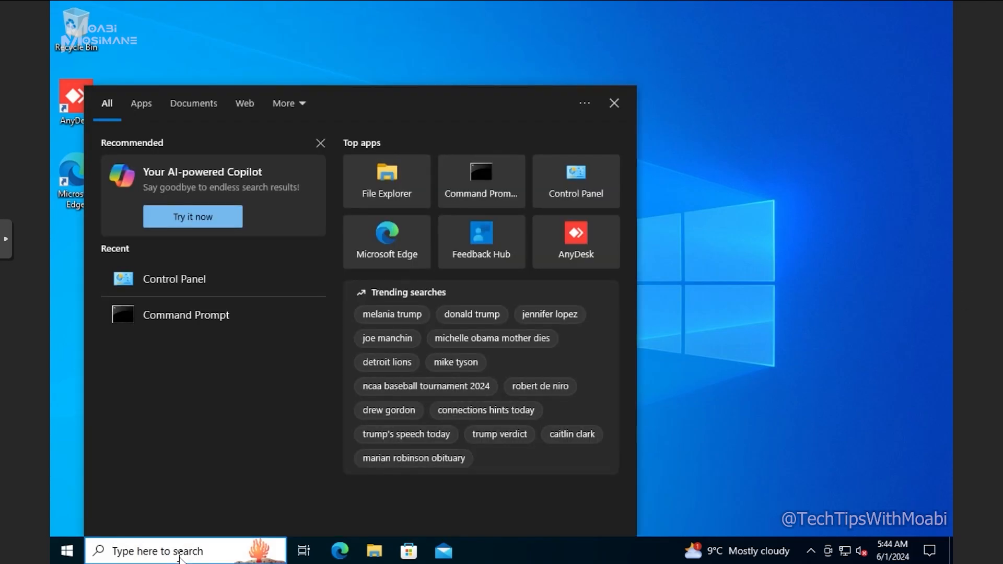
{"action": "type", "text": "control"}
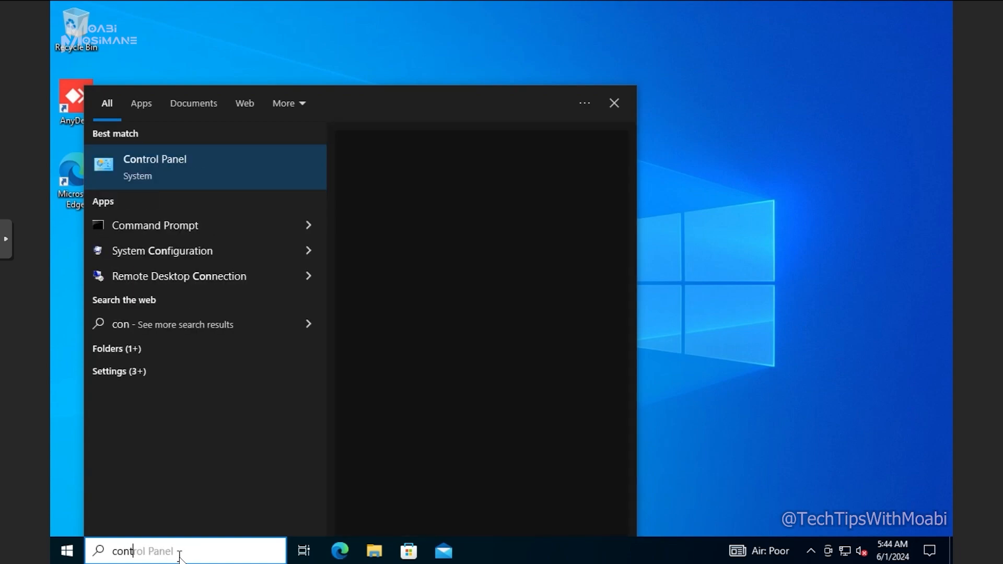
{"action": "left_click", "coordinate": [150, 162]}
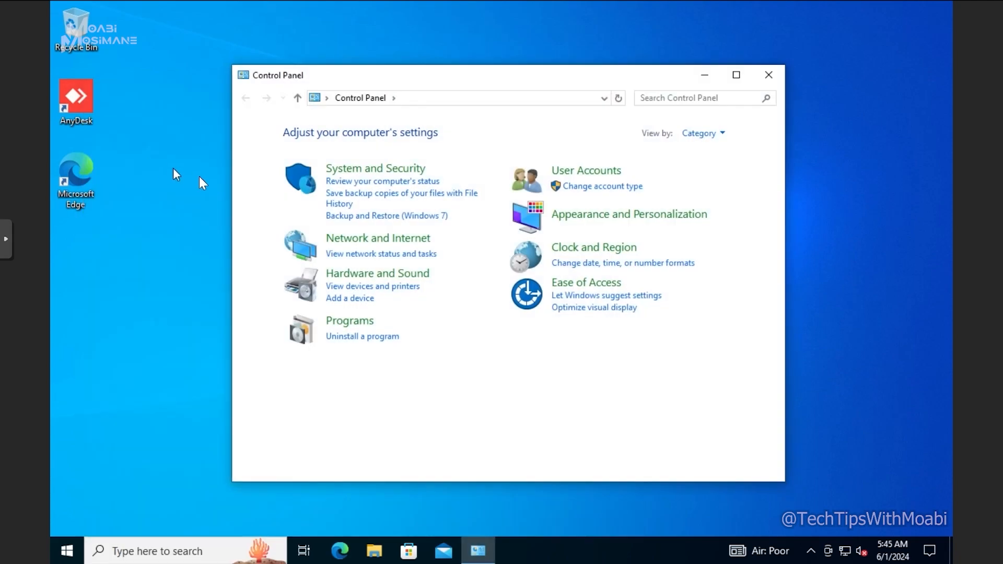
{"action": "left_click", "coordinate": [387, 243]}
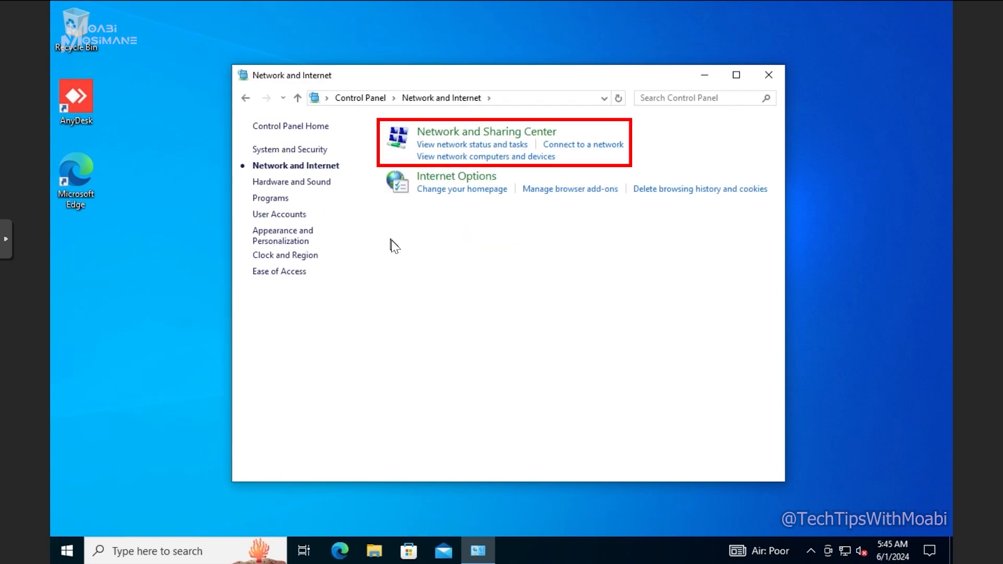
{"action": "left_click", "coordinate": [400, 137]}
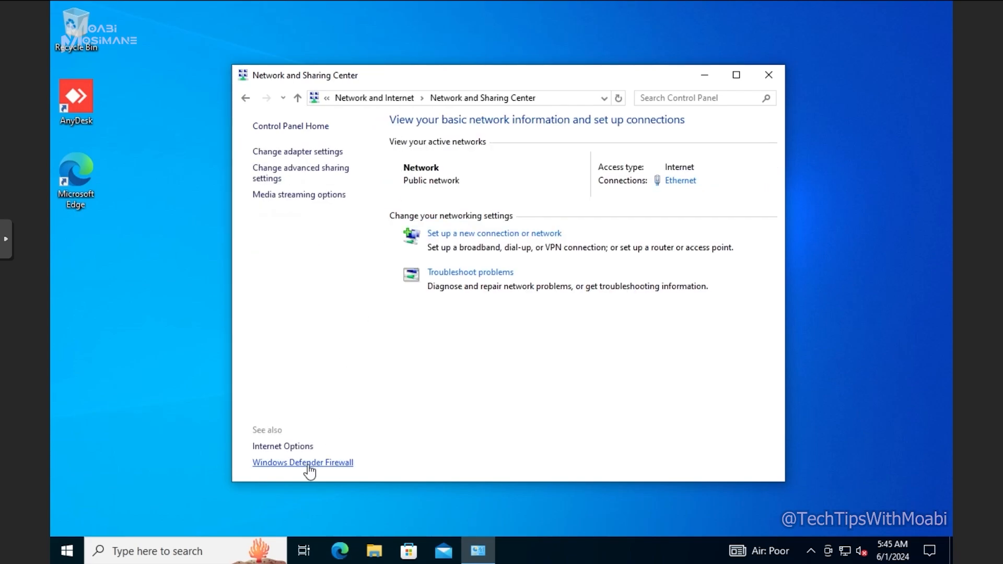
Run ipconfig in Command Prompt to check the client's current IP settings, and minimize the window
{"action": "left_click", "coordinate": [175, 553]}
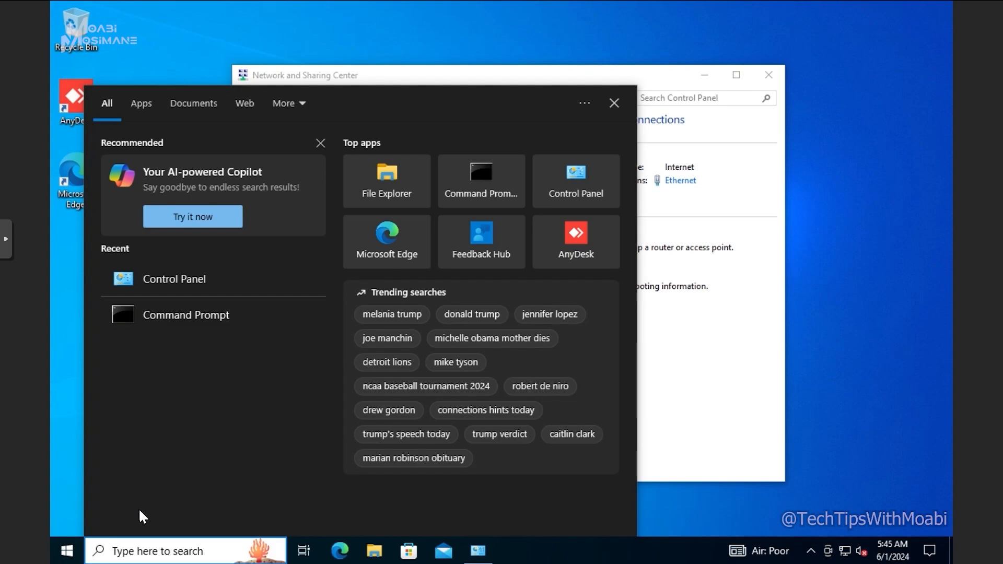
{"action": "type", "text": "cmd"}
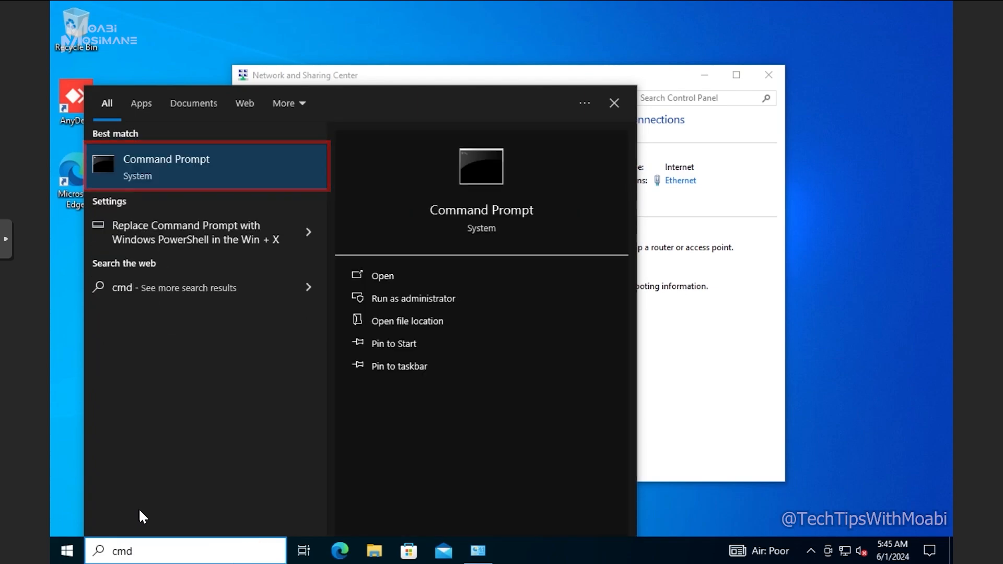
{"action": "key", "text": "Return"}
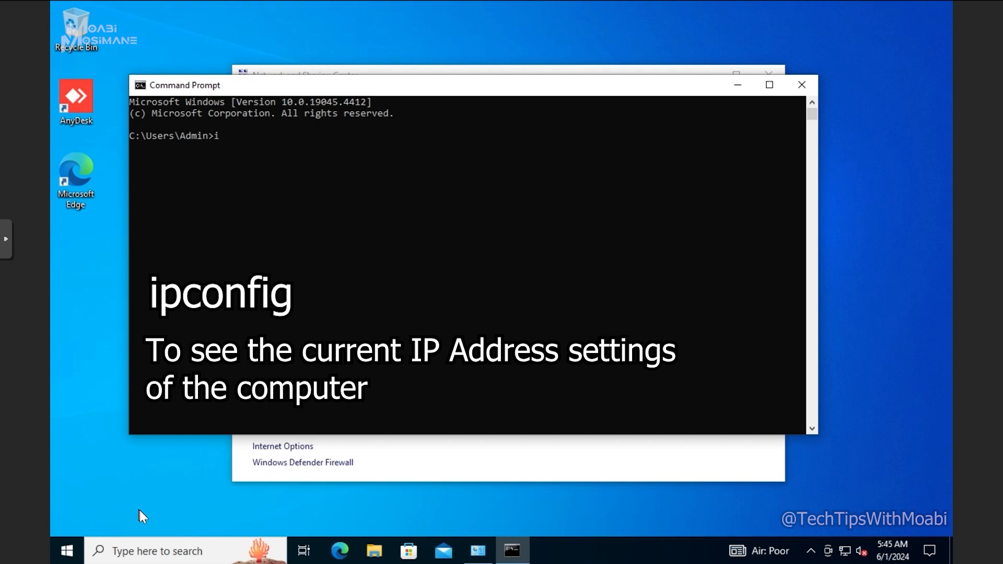
{"action": "type", "text": "pcon"}
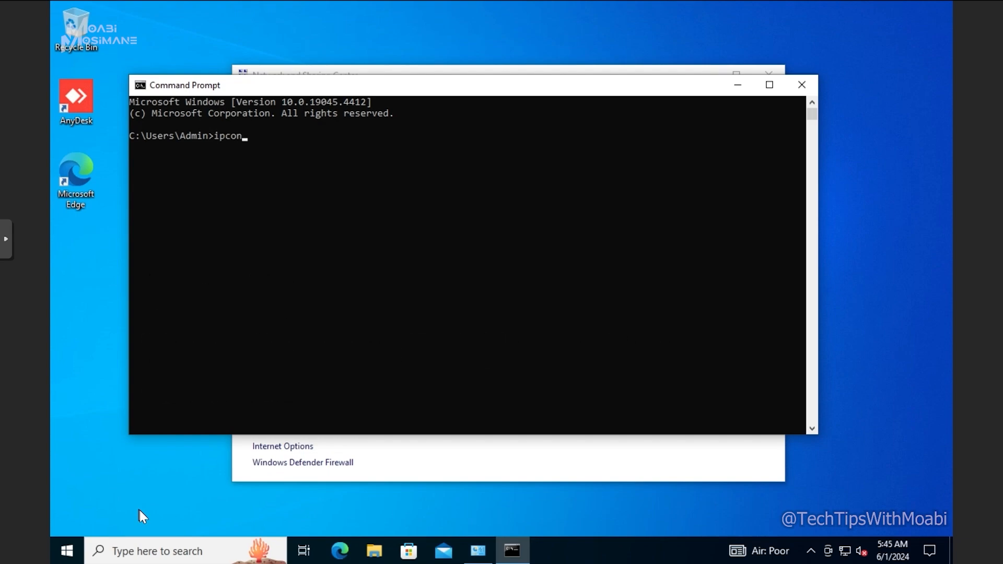
{"action": "type", "text": "fig"}
{"action": "key", "text": "Return"}
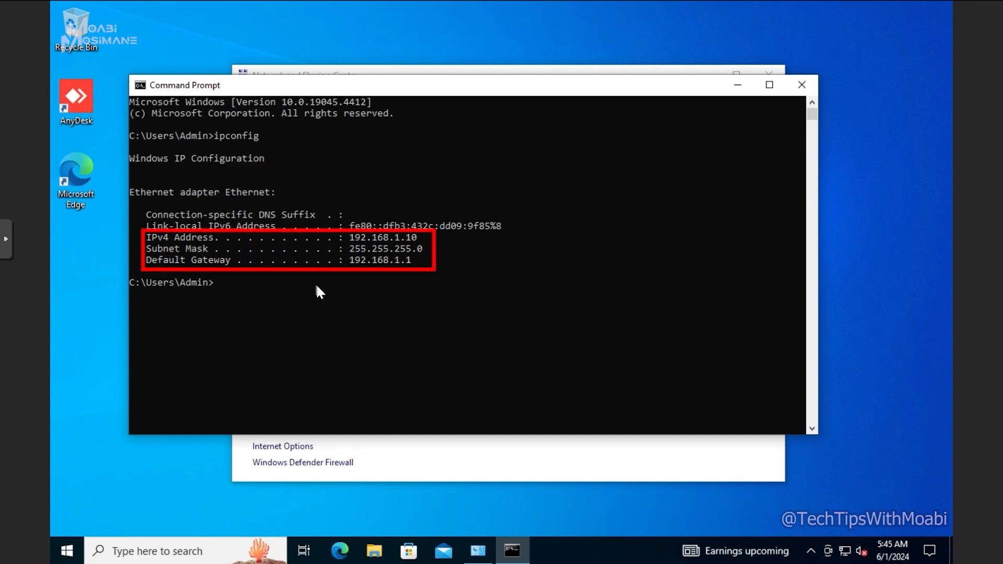
{"action": "left_click", "coordinate": [743, 84]}
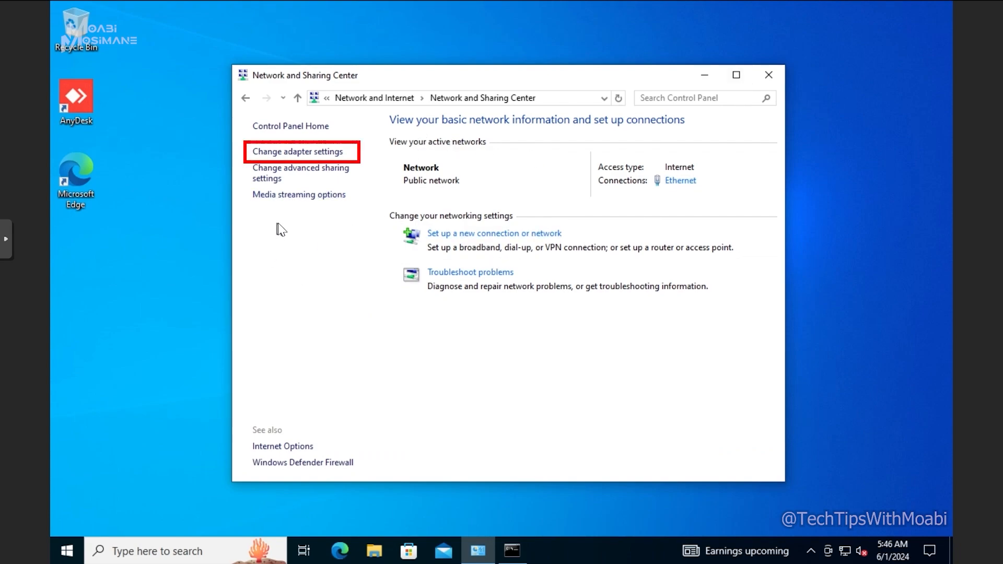
Set the Ethernet adapter's TCP/IPv4 properties to obtain the IP address and DNS server address automatically, and close Network Connections
{"action": "left_click", "coordinate": [310, 156]}
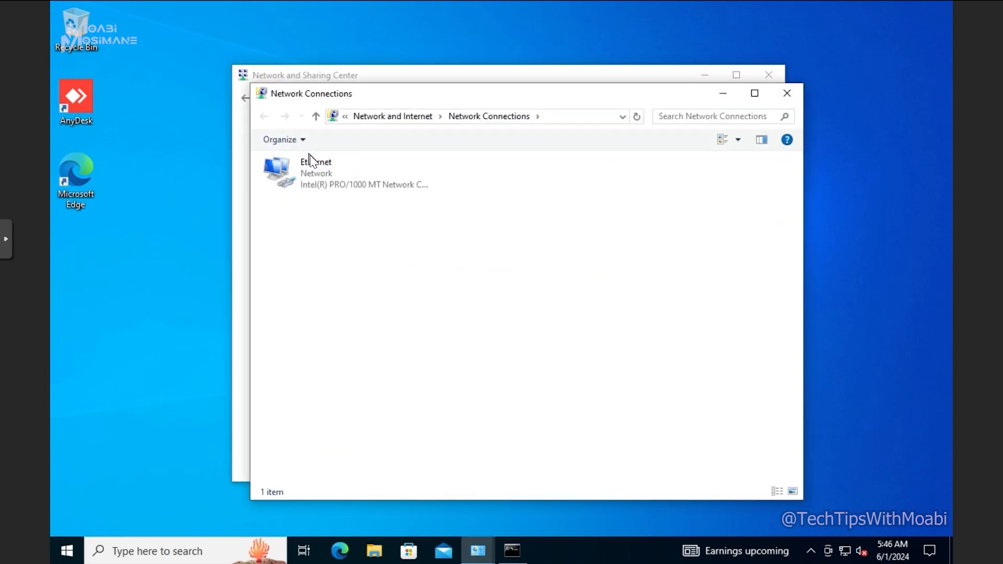
{"action": "left_click", "coordinate": [306, 187]}
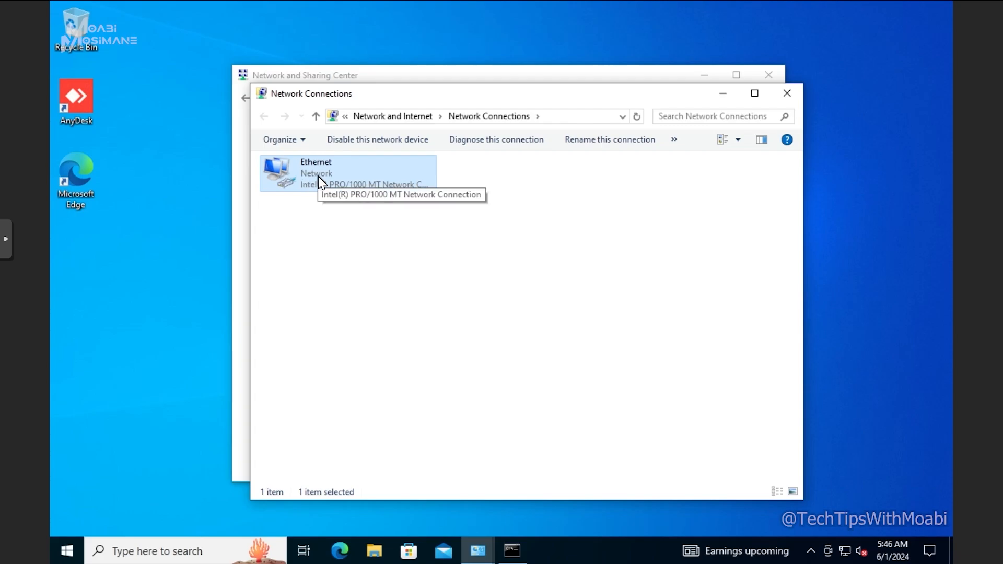
{"action": "right_click", "coordinate": [319, 176]}
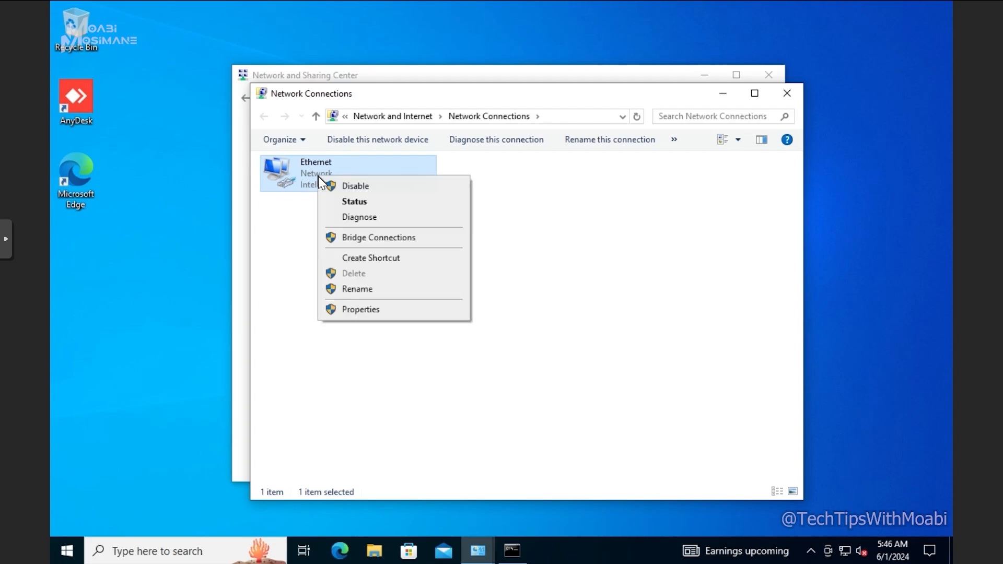
{"action": "left_click", "coordinate": [358, 308]}
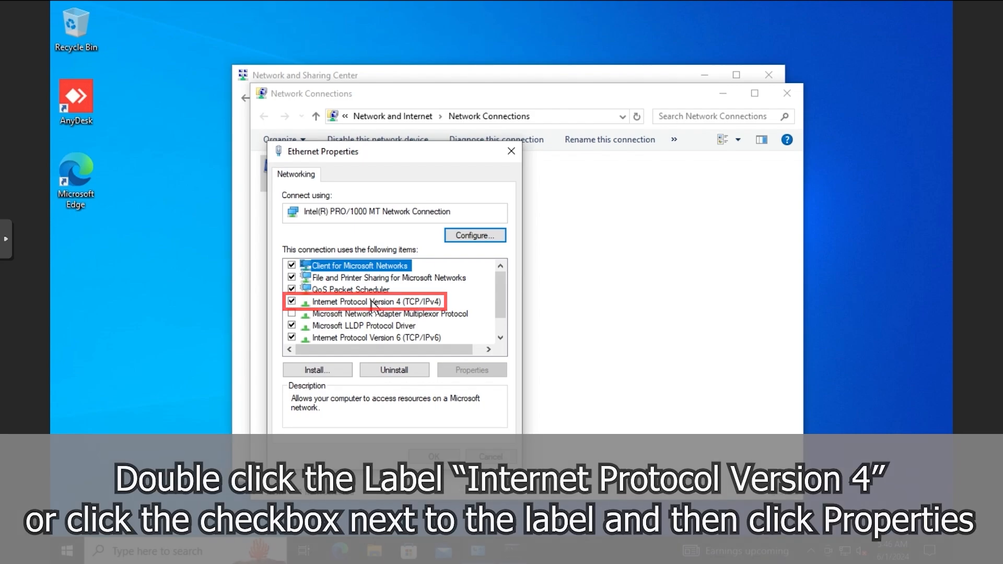
{"action": "left_click", "coordinate": [371, 301]}
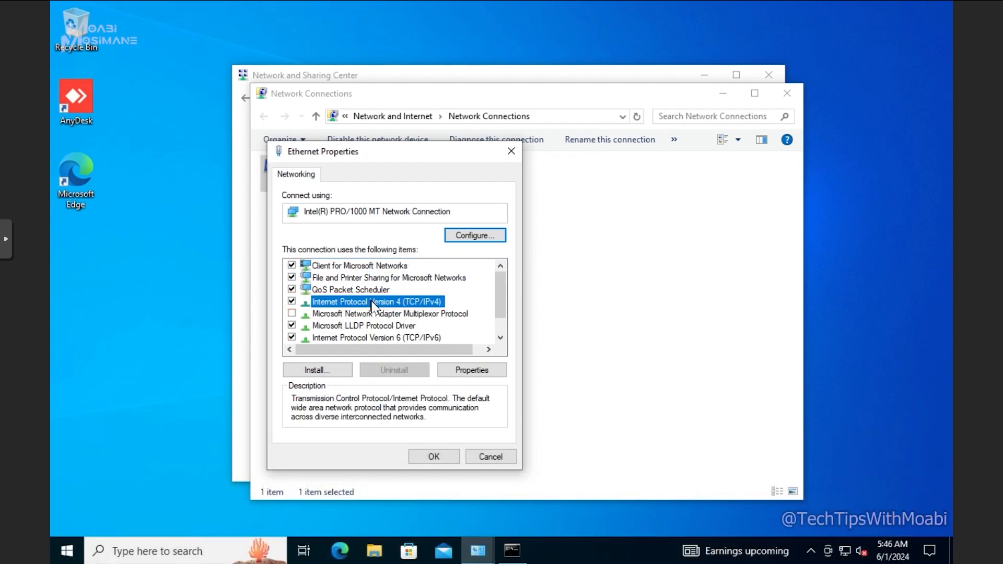
{"action": "left_click", "coordinate": [492, 370]}
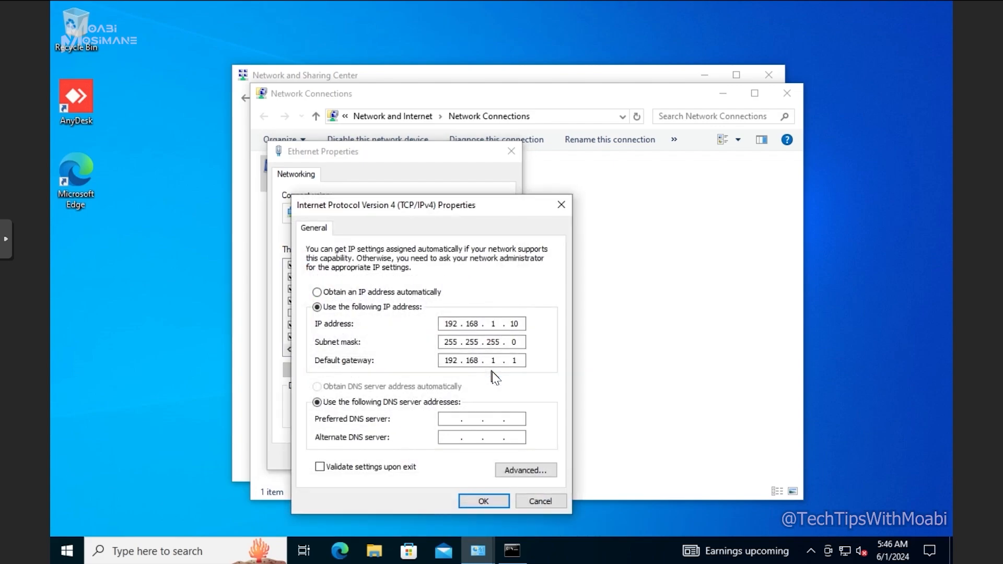
{"action": "left_click", "coordinate": [390, 294]}
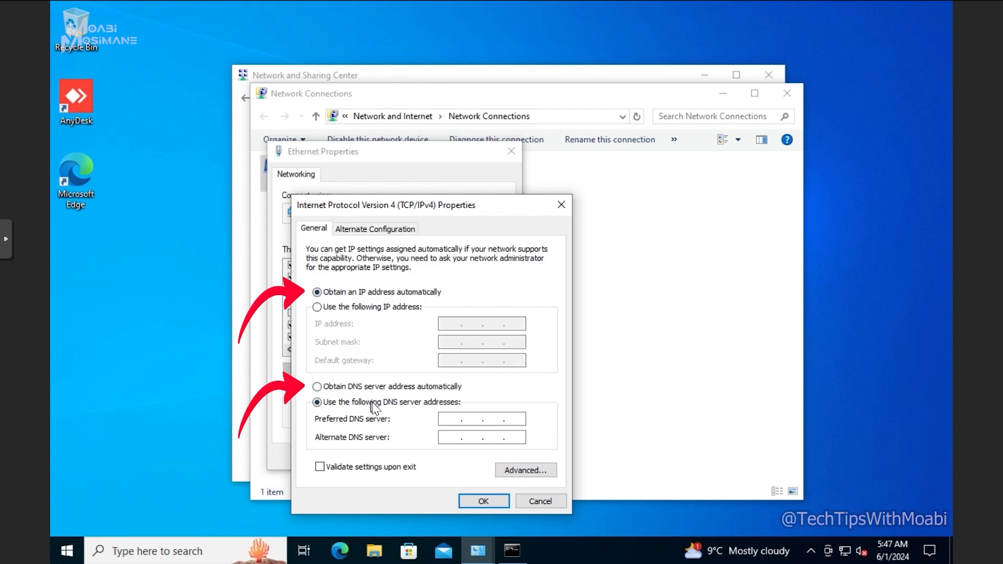
{"action": "left_click", "coordinate": [391, 387]}
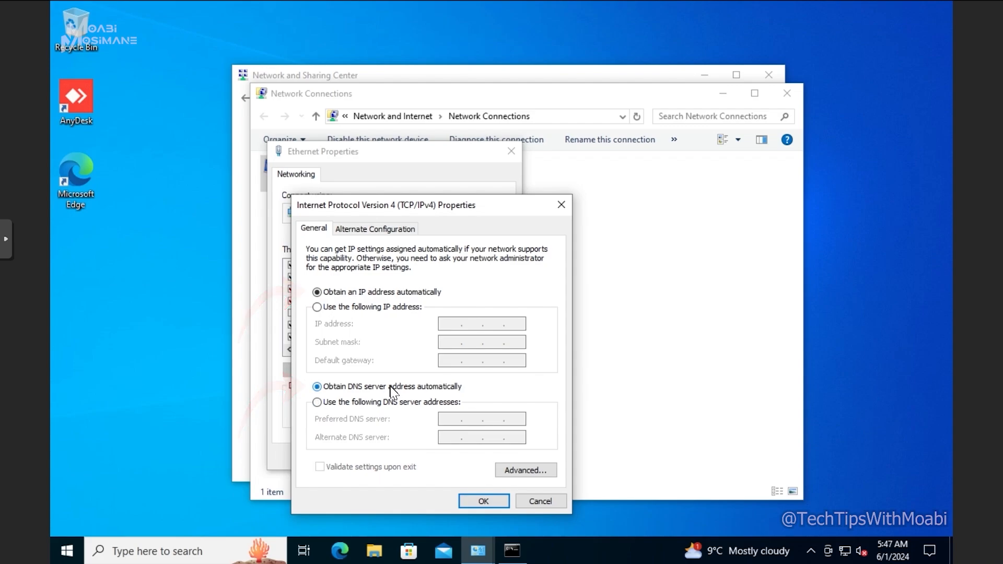
{"action": "left_click", "coordinate": [482, 501]}
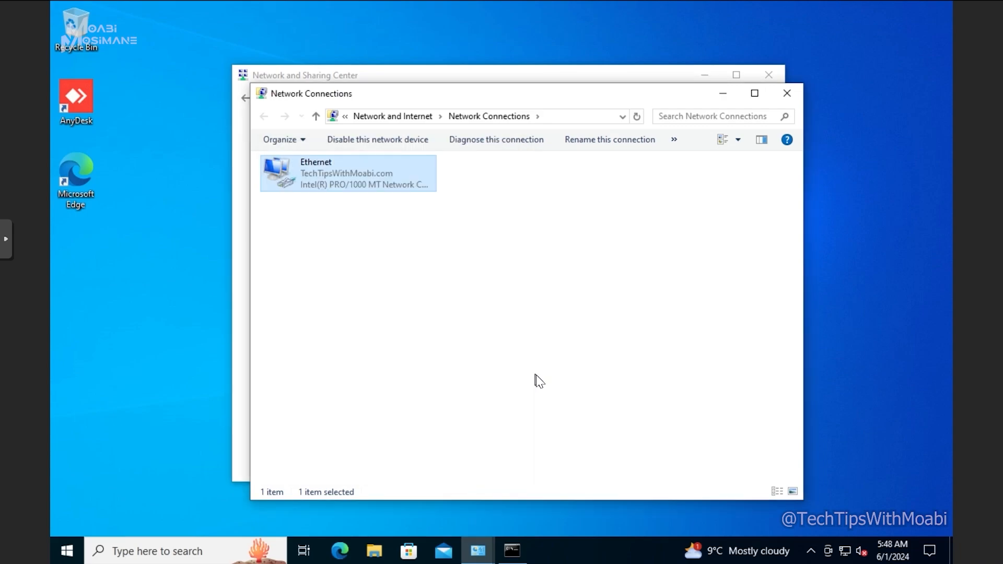
{"action": "left_click", "coordinate": [787, 94]}
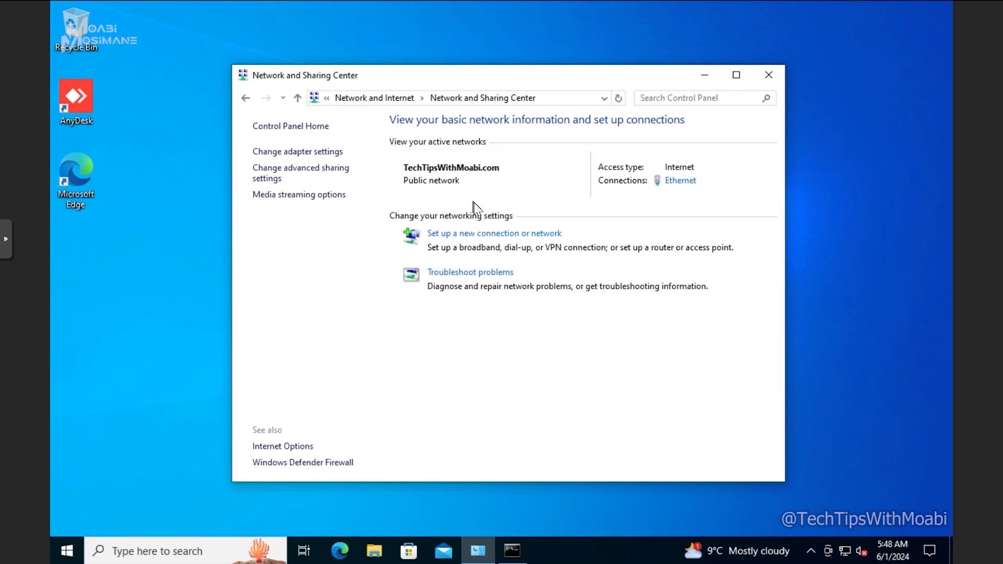
Open the Ethernet connection's details and examine the DNS suffix, physical address, DHCP Enabled and IPv4 address entries
{"action": "left_click", "coordinate": [682, 180]}
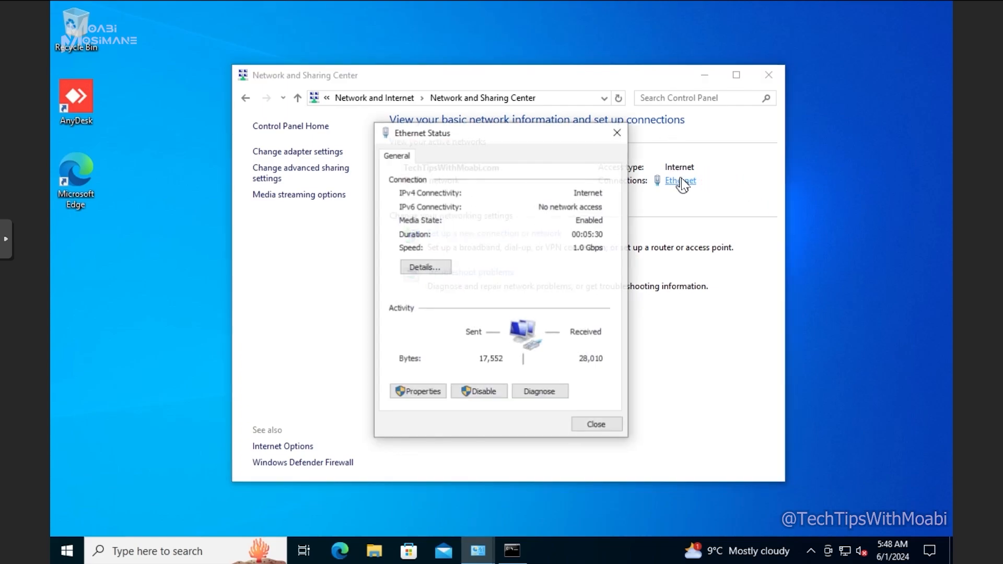
{"action": "left_click", "coordinate": [432, 268]}
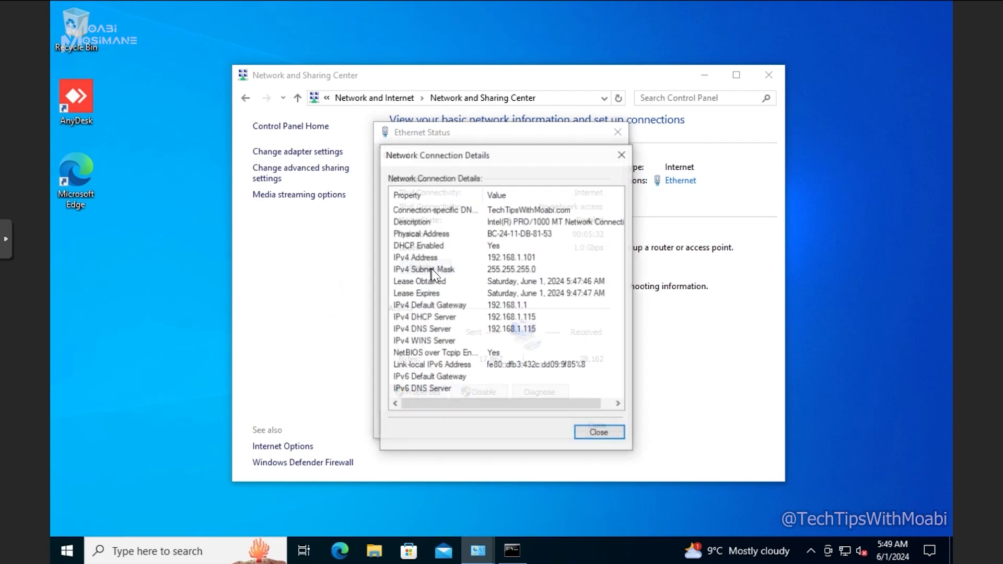
{"action": "left_click", "coordinate": [524, 211]}
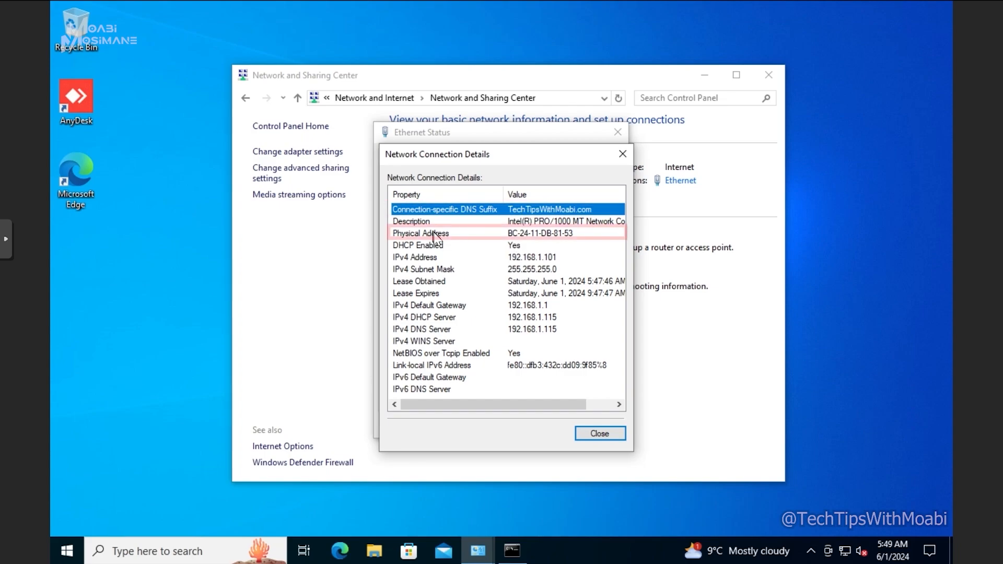
{"action": "left_click", "coordinate": [454, 234]}
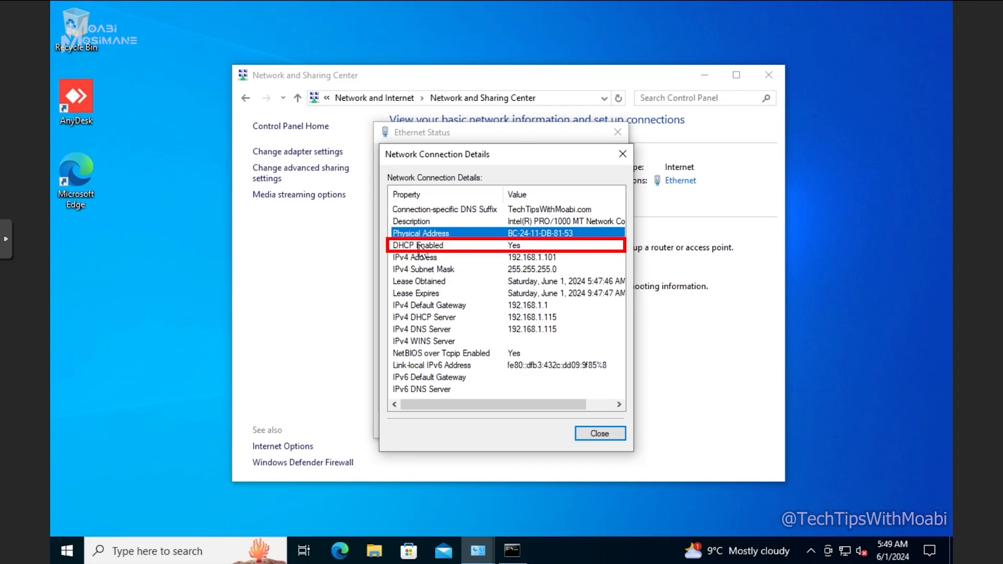
{"action": "left_click", "coordinate": [466, 245]}
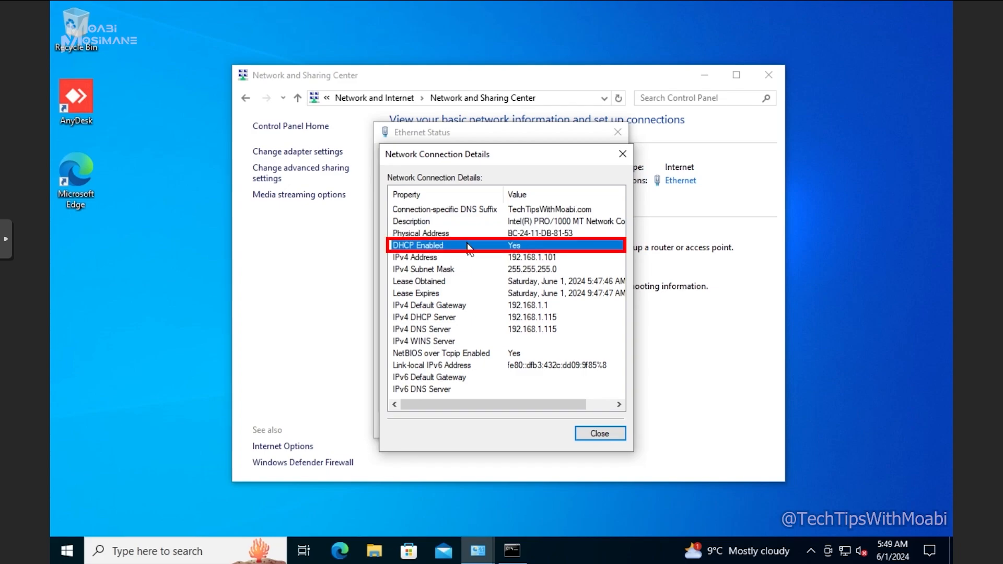
{"action": "left_click", "coordinate": [493, 259]}
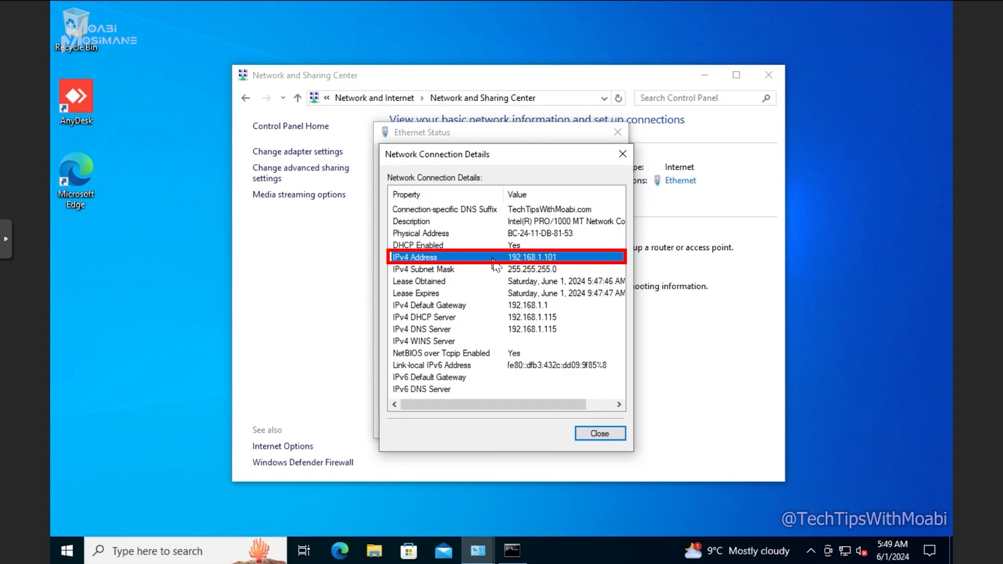
Bring back Command Prompt to compare the IPv4 address in the earlier ipconfig output, and minimize the window
{"action": "left_click", "coordinate": [522, 558]}
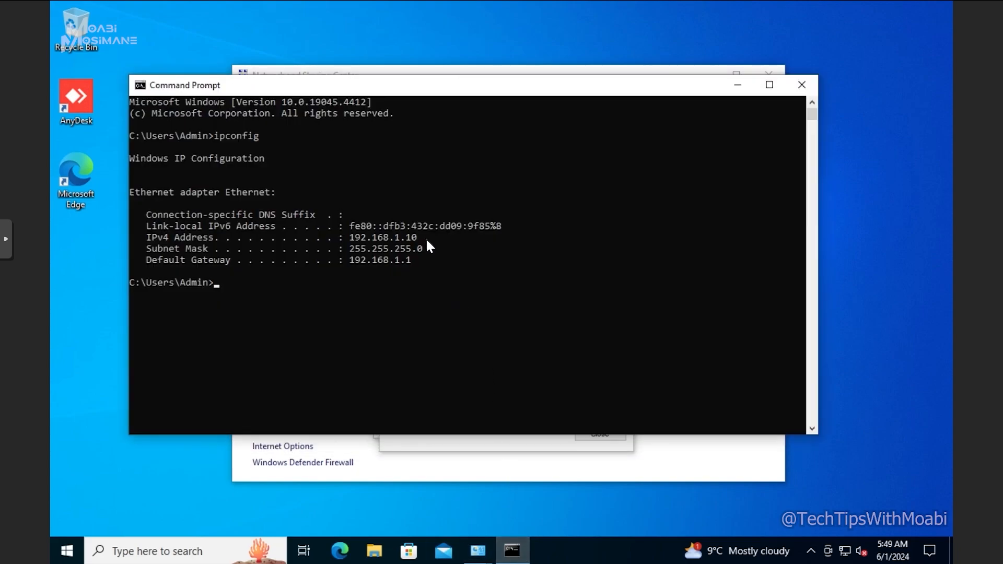
{"action": "left_click_drag", "start_coordinate": [424, 236], "coordinate": [138, 233]}
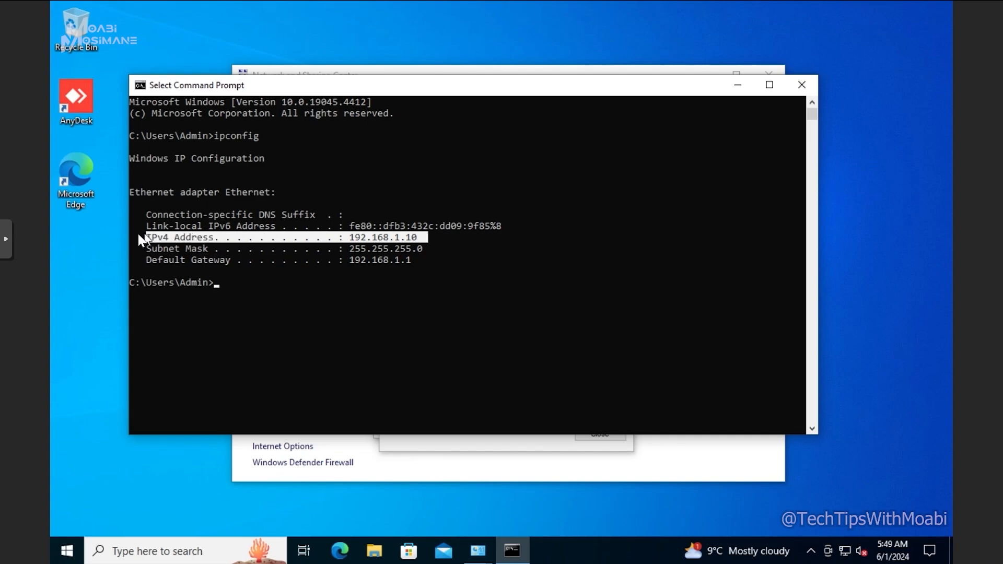
{"action": "left_click", "coordinate": [738, 85]}
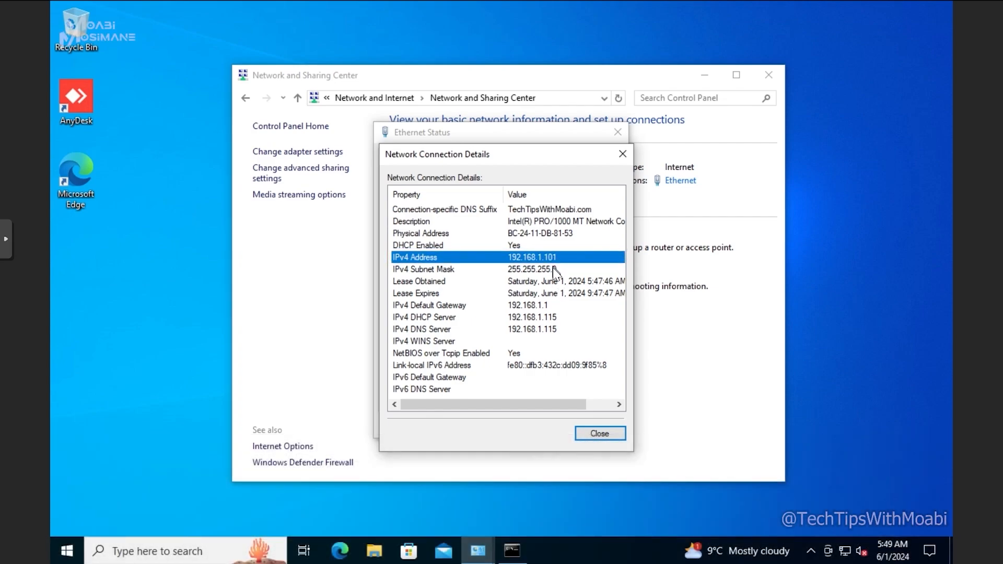
Examine the subnet mask, lease expiry, default gateway, DHCP server and DNS server entries in Network Connection Details
{"action": "left_click", "coordinate": [554, 270]}
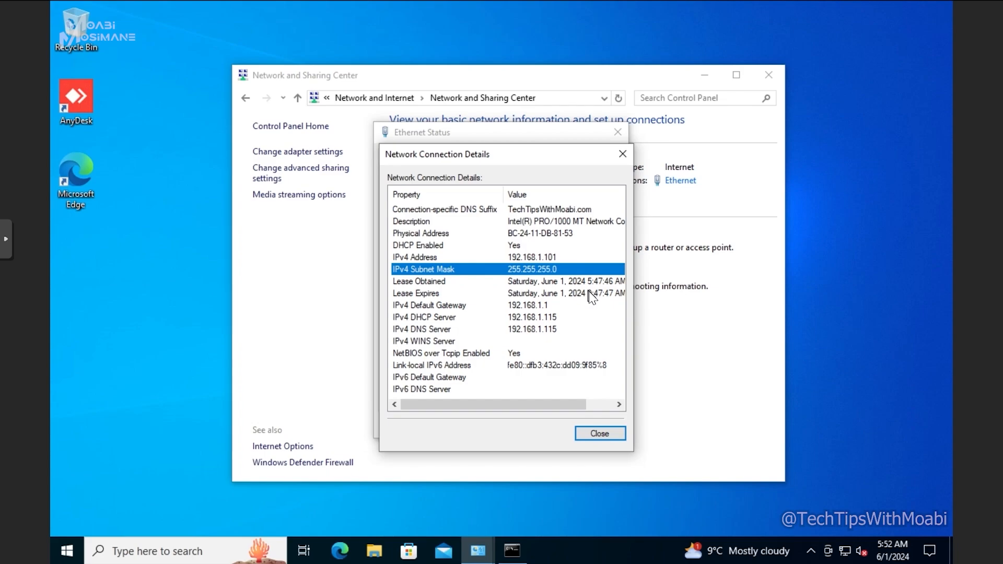
{"action": "left_click", "coordinate": [566, 299]}
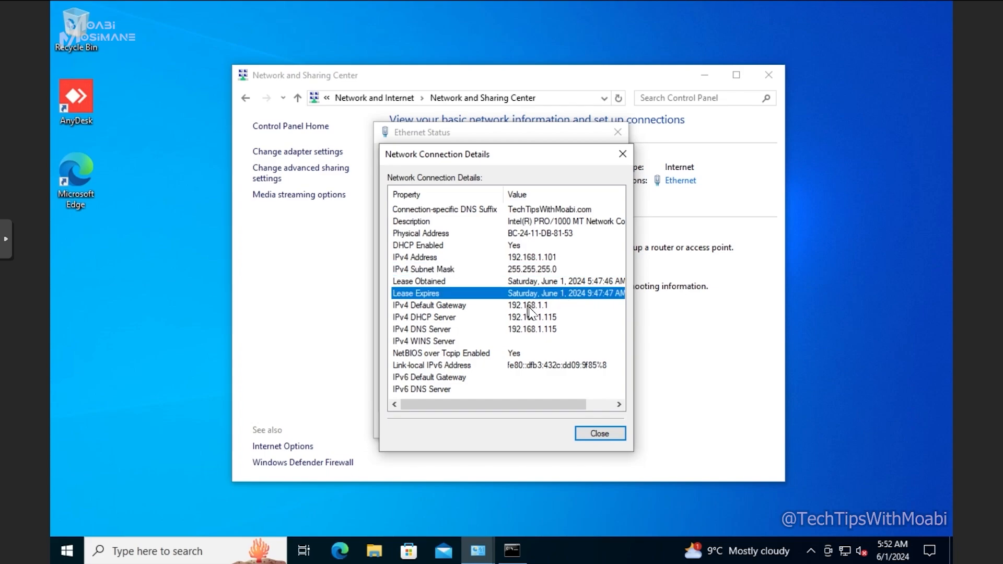
{"action": "left_click", "coordinate": [439, 307]}
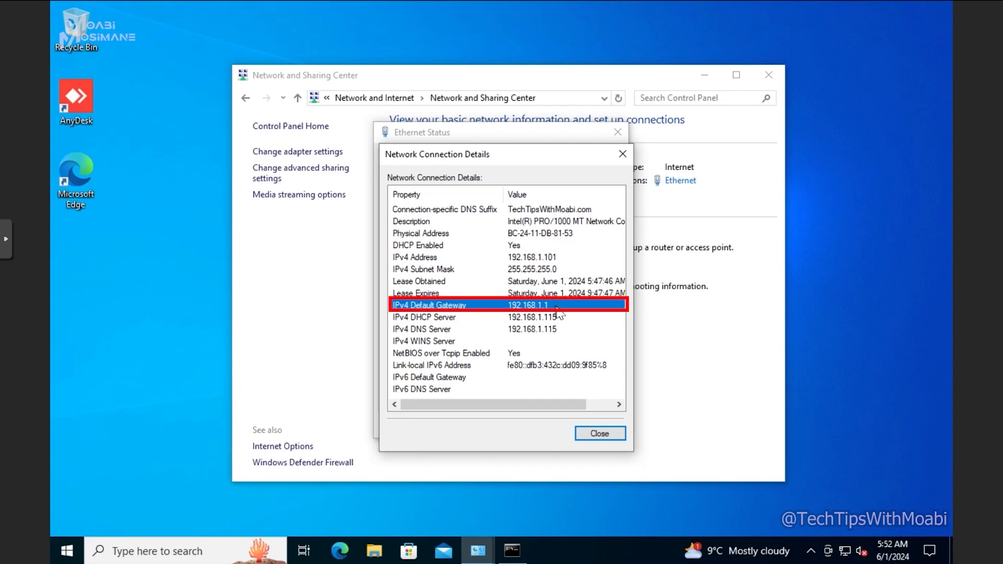
{"action": "left_click", "coordinate": [564, 318]}
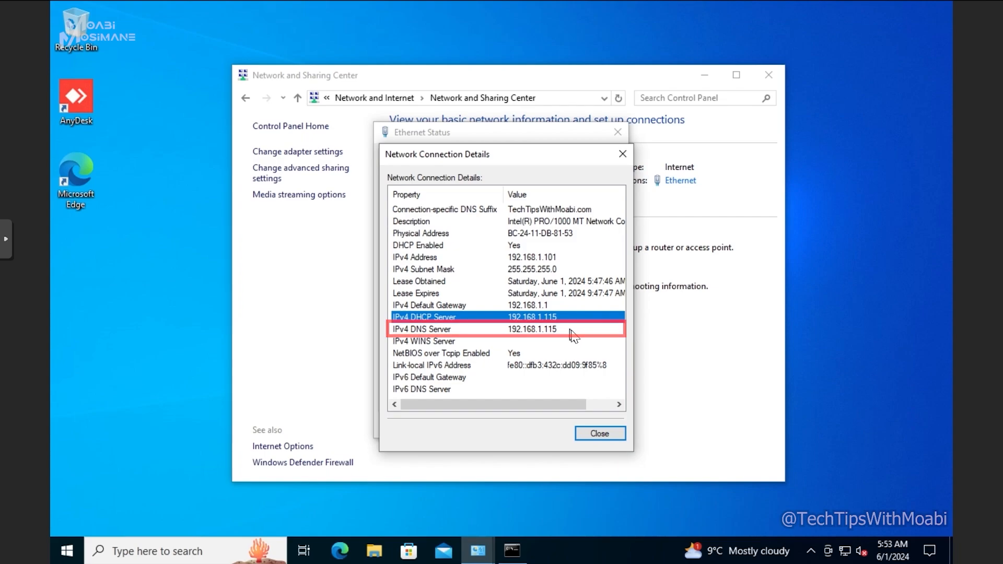
{"action": "left_click", "coordinate": [571, 331]}
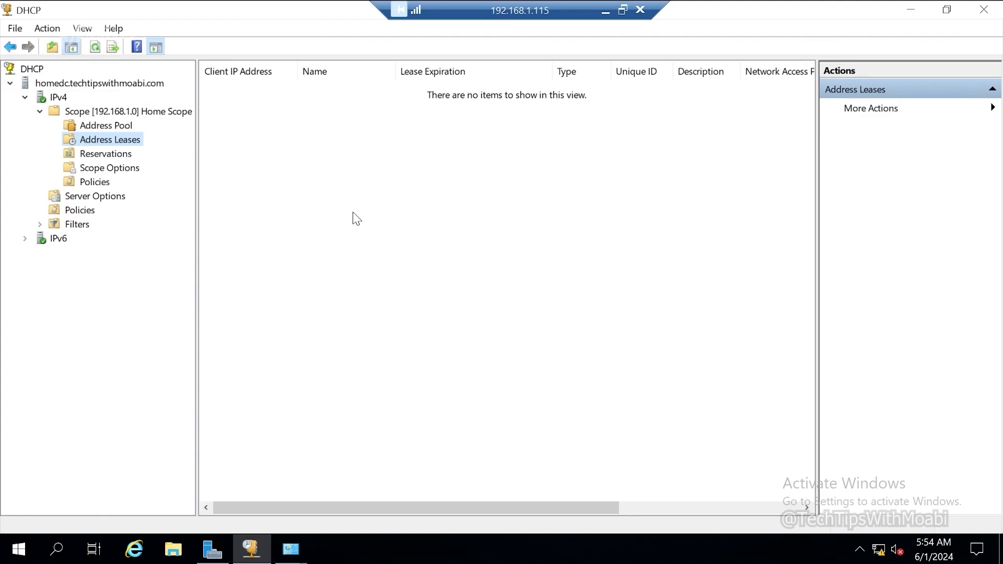
Switch to the DHCP console on the server, refresh Home Scope's Address Leases and select the client's lease
{"action": "left_click", "coordinate": [97, 47]}
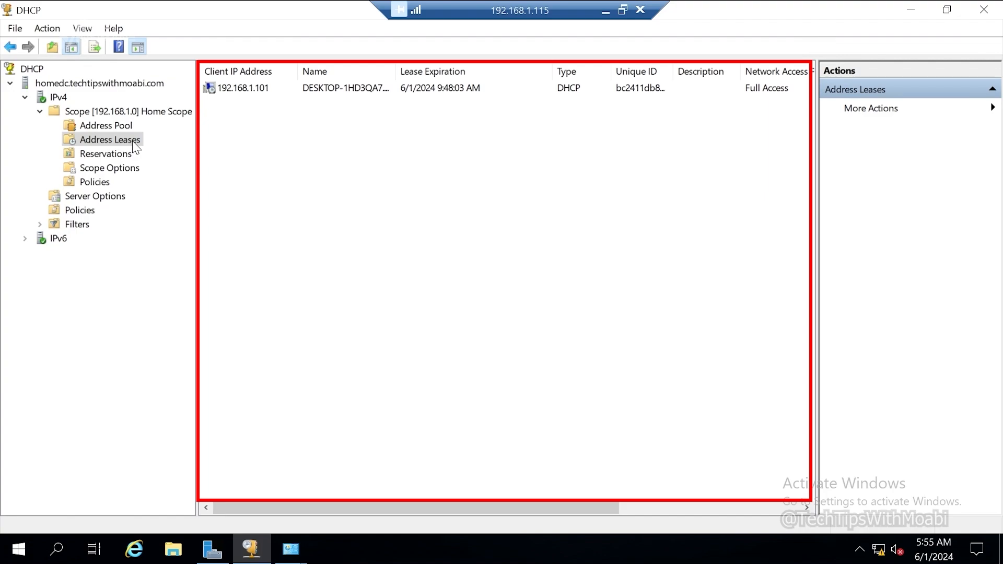
{"action": "left_click", "coordinate": [247, 89]}
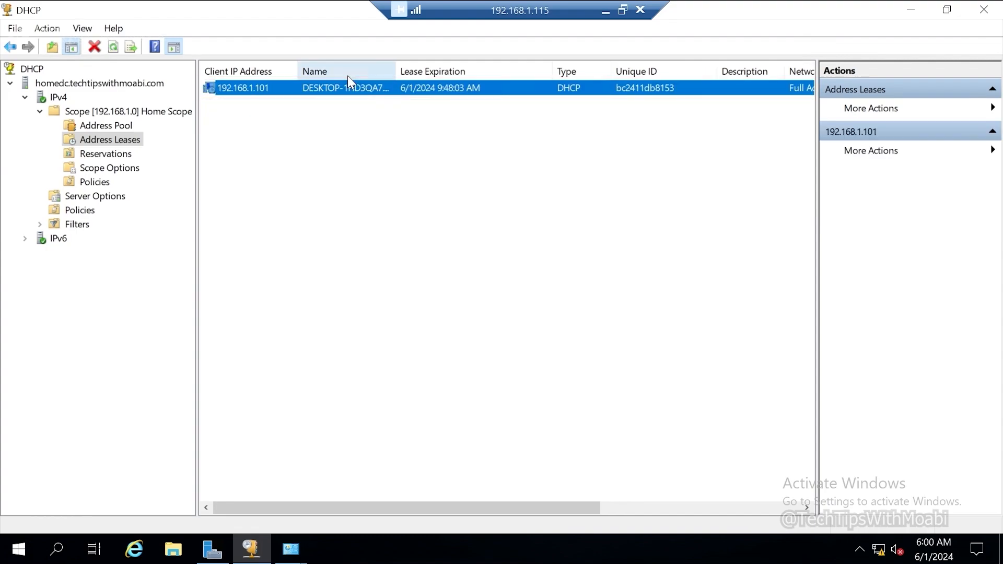